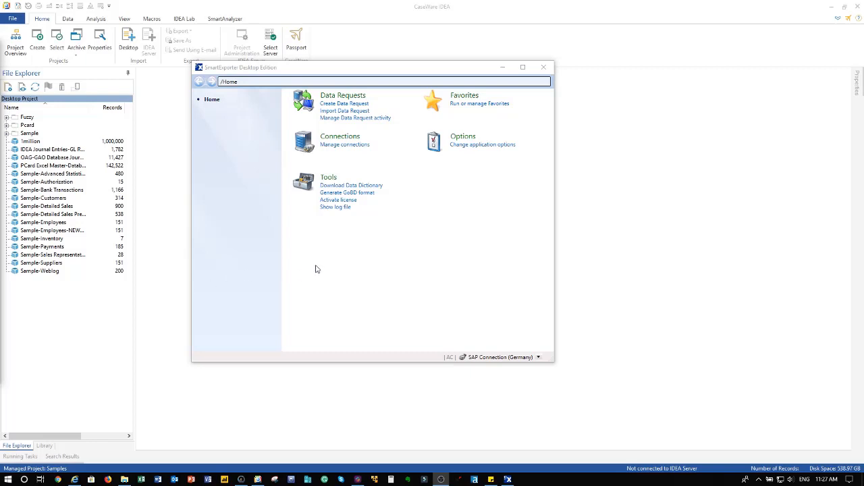
Step: Look over the configured SAP connections in SmartExporter and return to its home page
{"action": "left_click", "coordinate": [344, 144]}
{"action": "left_click", "coordinate": [334, 145]}
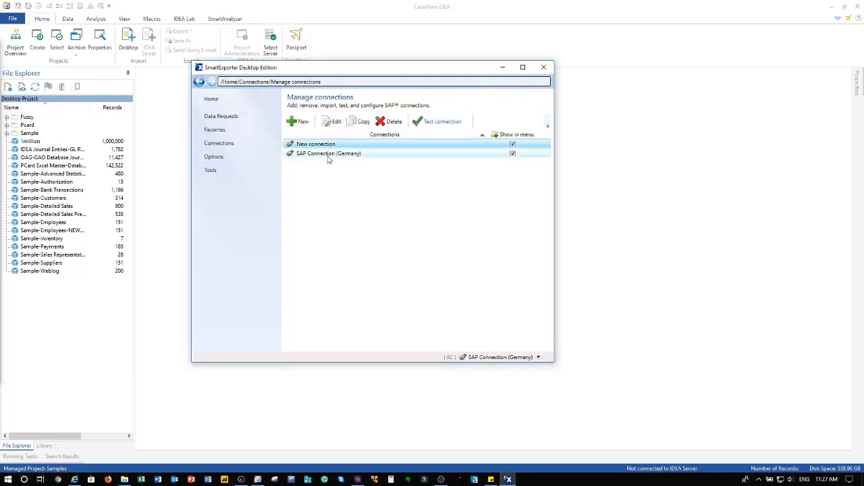
{"action": "left_click", "coordinate": [209, 100]}
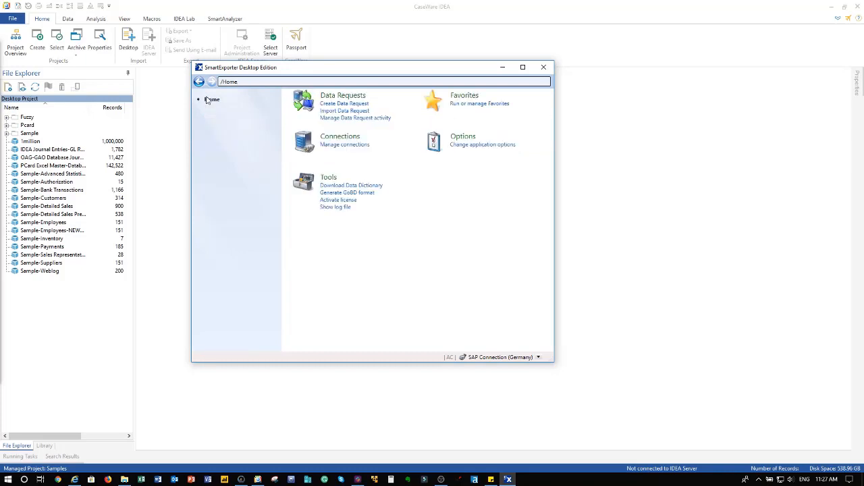
Step: Start a new data request and go past the connection selection to its table selection
{"action": "left_click", "coordinate": [339, 105]}
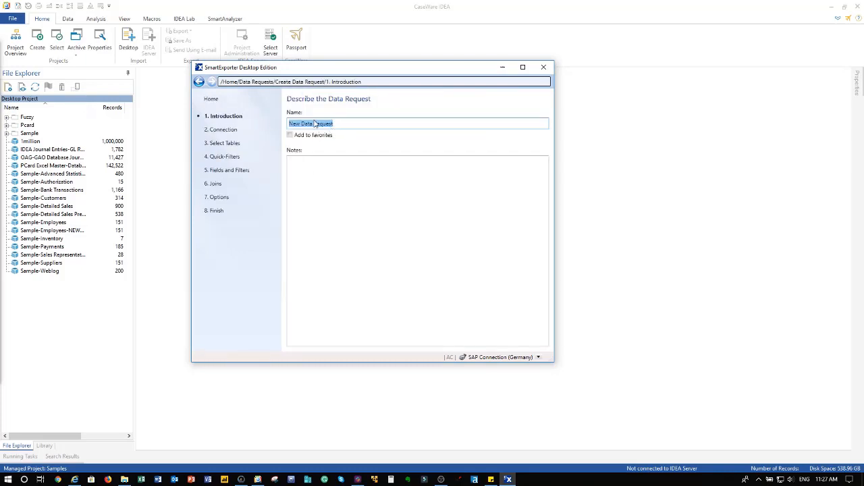
{"action": "left_click", "coordinate": [233, 130]}
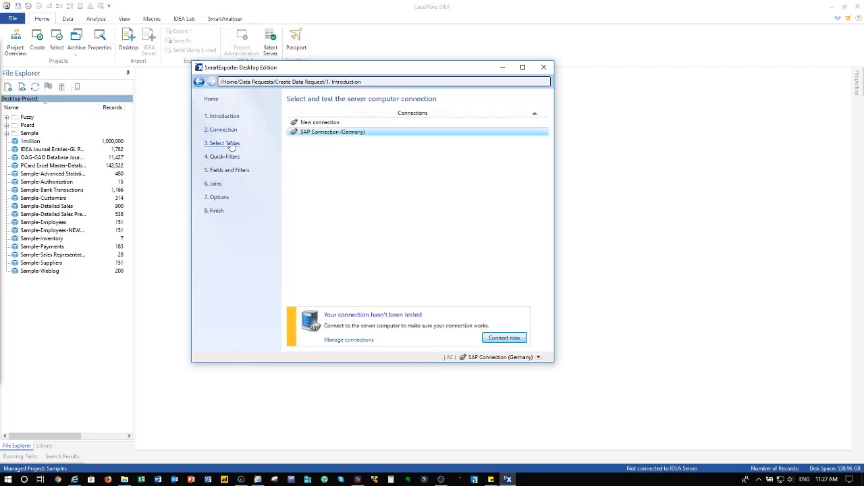
{"action": "left_click", "coordinate": [232, 145]}
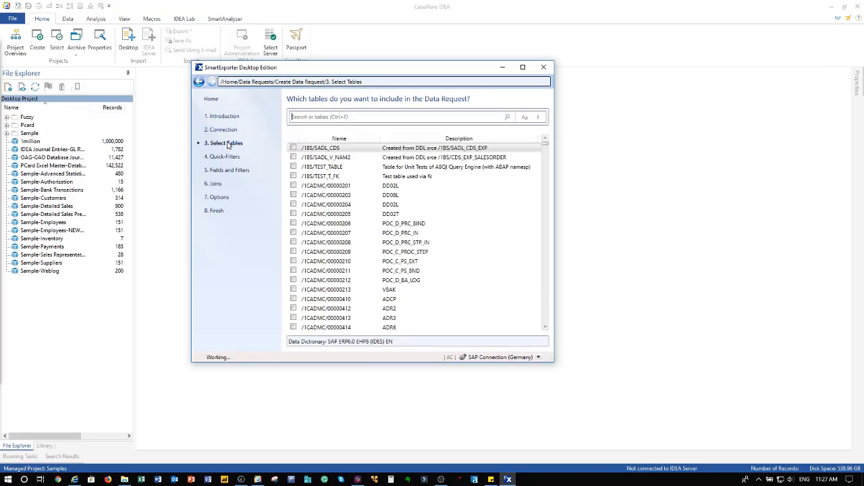
Step: Search the available SAP tables for BKPF and for Tax
{"action": "left_click", "coordinate": [322, 118]}
{"action": "type", "text": "BKPF"}
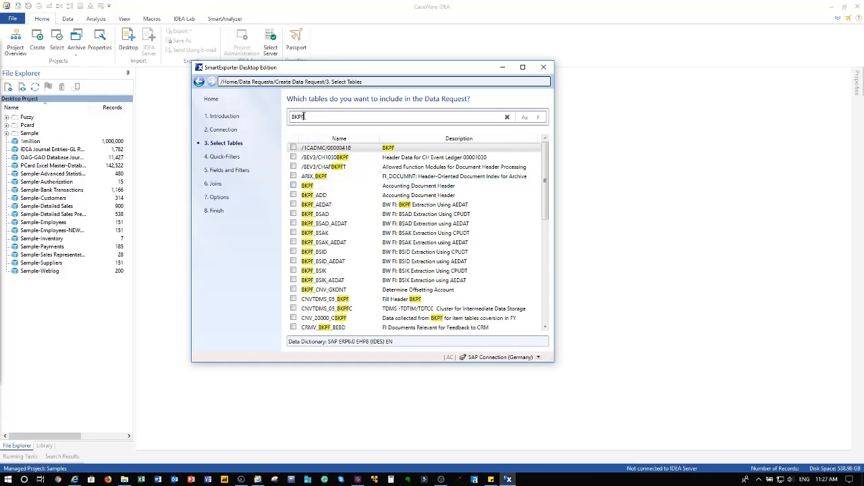
{"action": "left_click_drag", "start_coordinate": [307, 117], "coordinate": [276, 117]}
{"action": "type", "text": "T"}
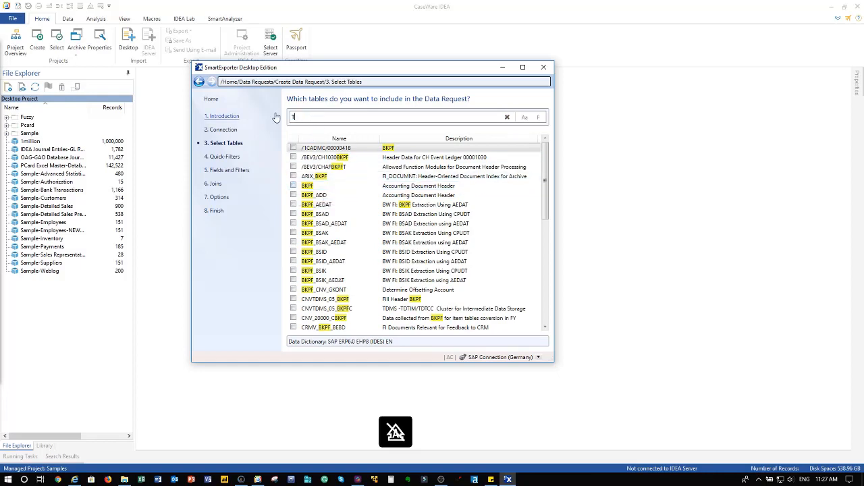
{"action": "type", "text": "ax"}
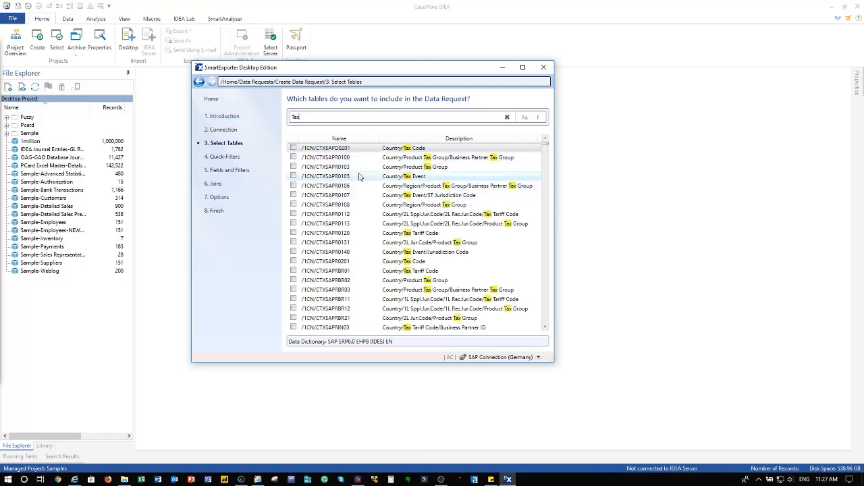
Step: Search the tables for BPKF and include the VSTRUSTCABPKF table in the data request
{"action": "left_click_drag", "start_coordinate": [317, 117], "coordinate": [272, 117]}
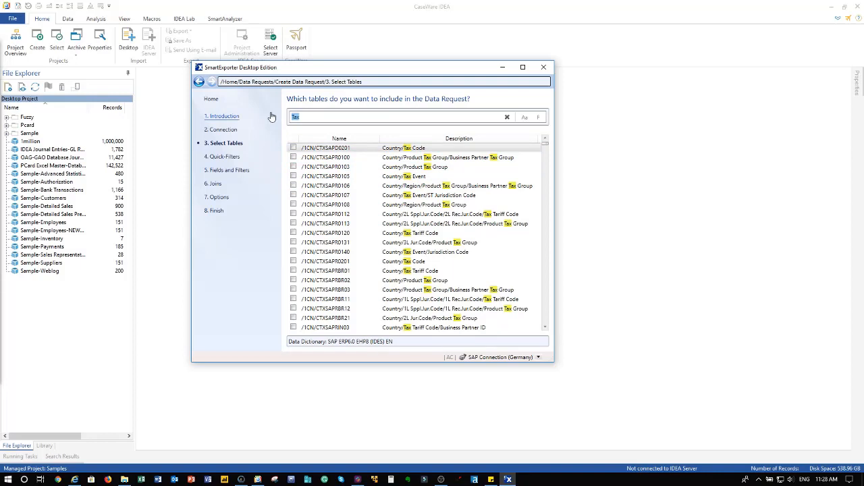
{"action": "type", "text": "BP"}
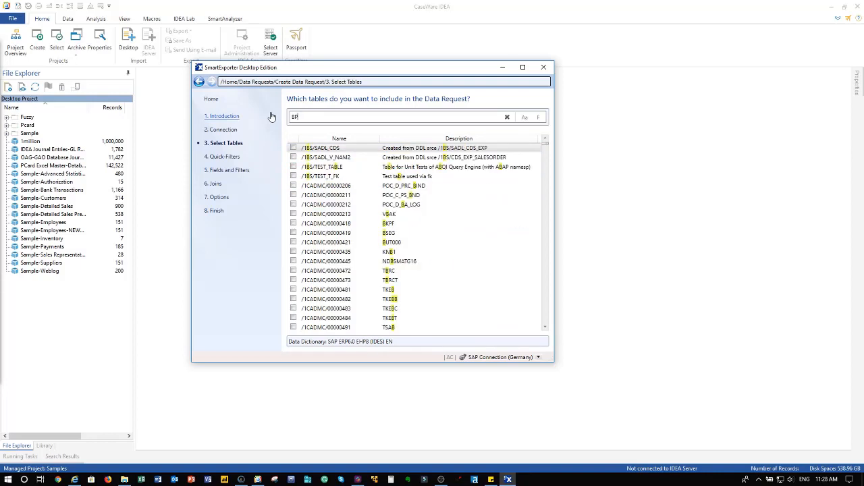
{"action": "type", "text": "KF"}
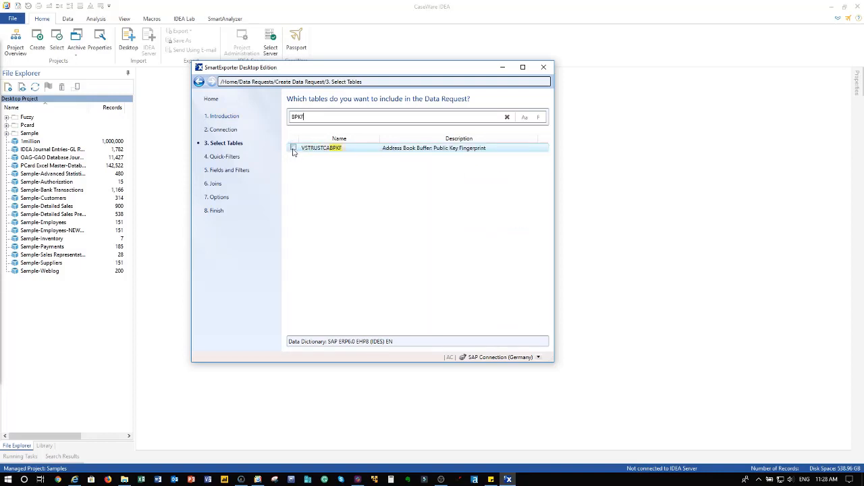
{"action": "left_click", "coordinate": [293, 148]}
Step: Review the data request's quick-filters, table fields and available save-as file types, and close SmartExporter
{"action": "left_click", "coordinate": [226, 157]}
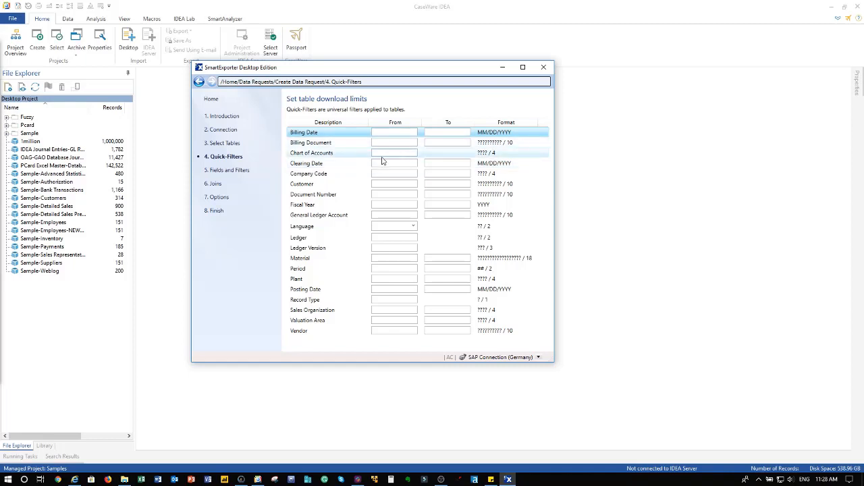
{"action": "left_click", "coordinate": [224, 171]}
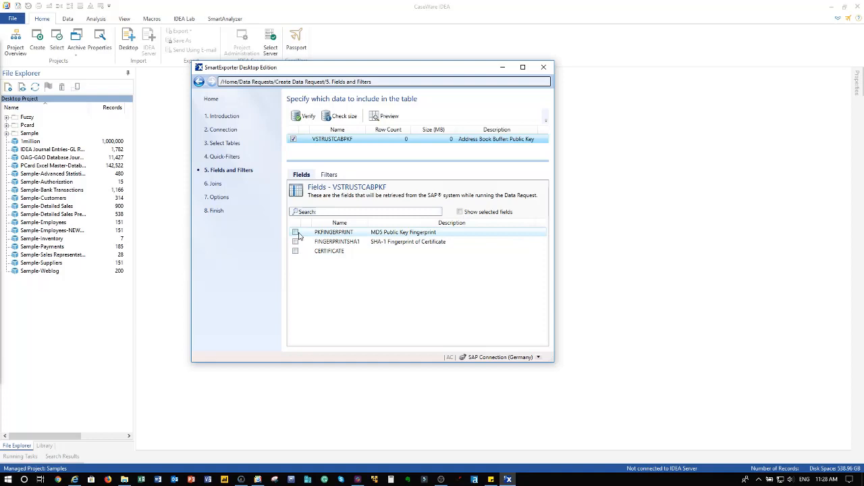
{"action": "left_click", "coordinate": [218, 197]}
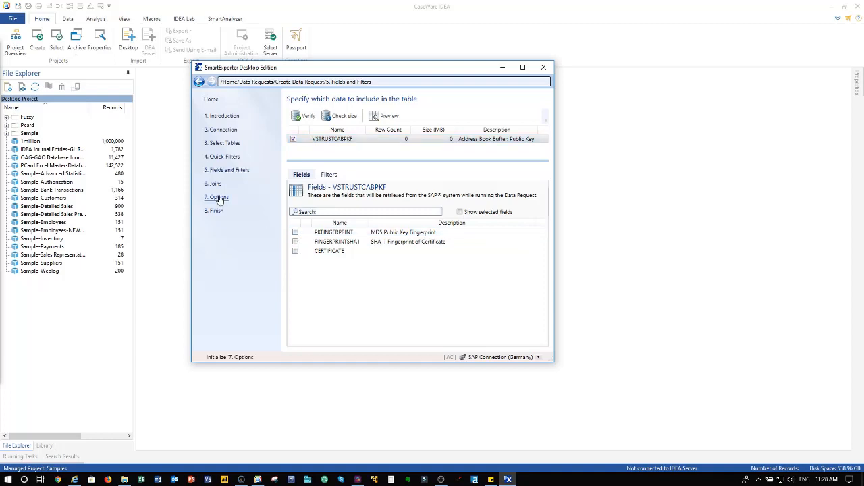
{"action": "left_click", "coordinate": [314, 202]}
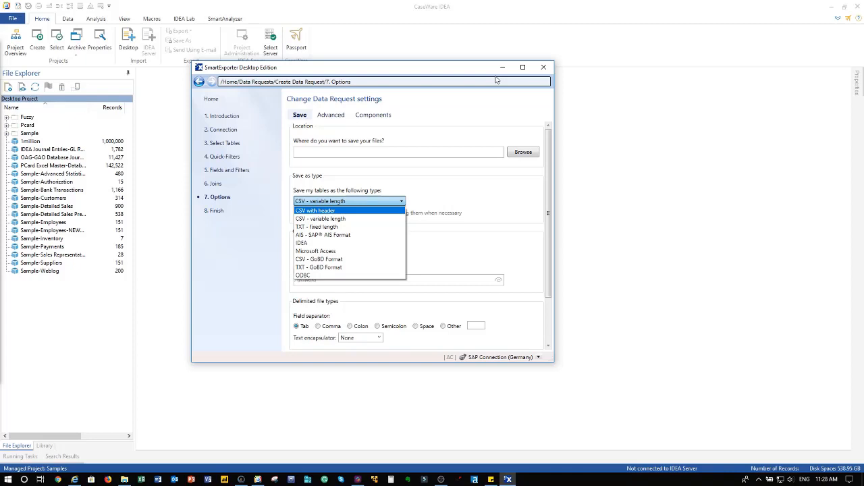
{"action": "left_click", "coordinate": [539, 70]}
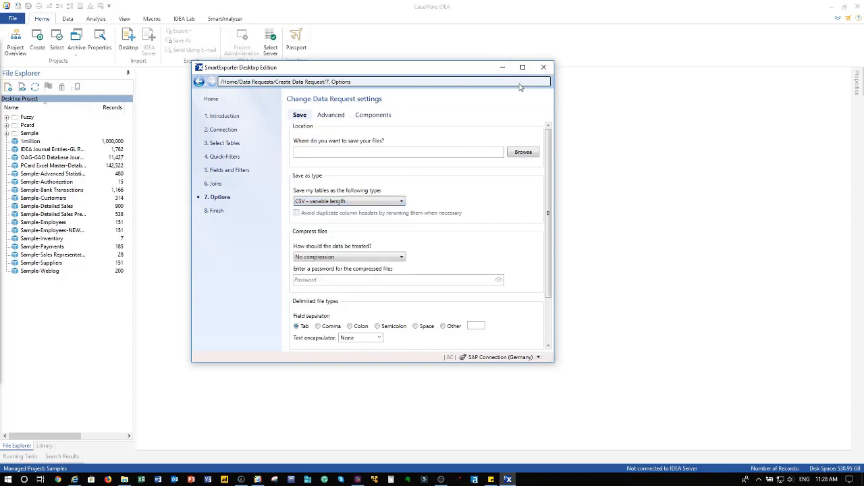
{"action": "left_click", "coordinate": [543, 67]}
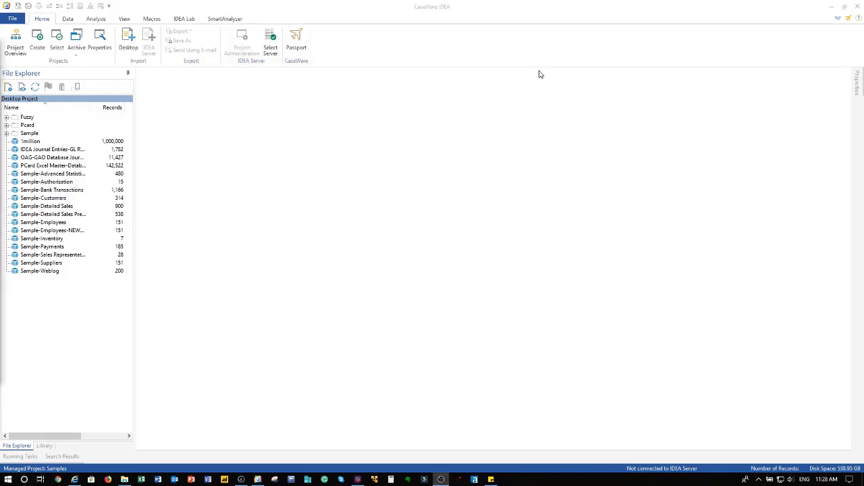
Step: Generate an SAP - SmartExporter Data Request for the Financial General Ledger app with SmartAnalyzer
{"action": "left_click", "coordinate": [225, 19]}
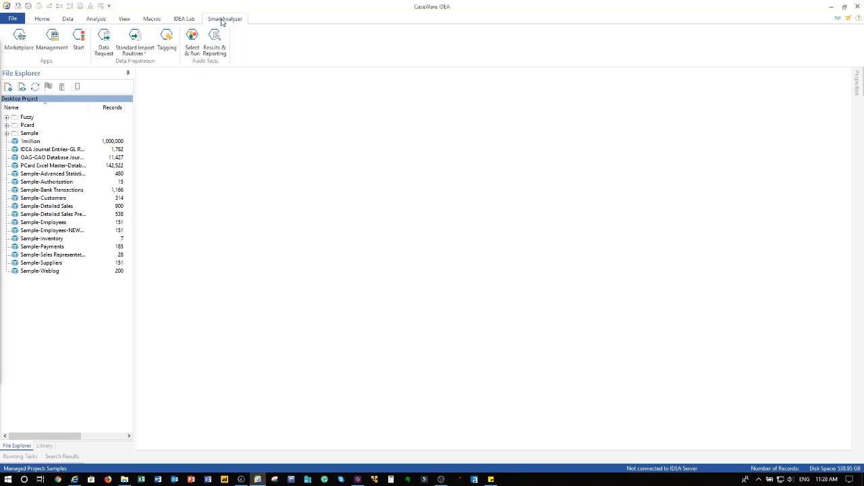
{"action": "left_click", "coordinate": [106, 48]}
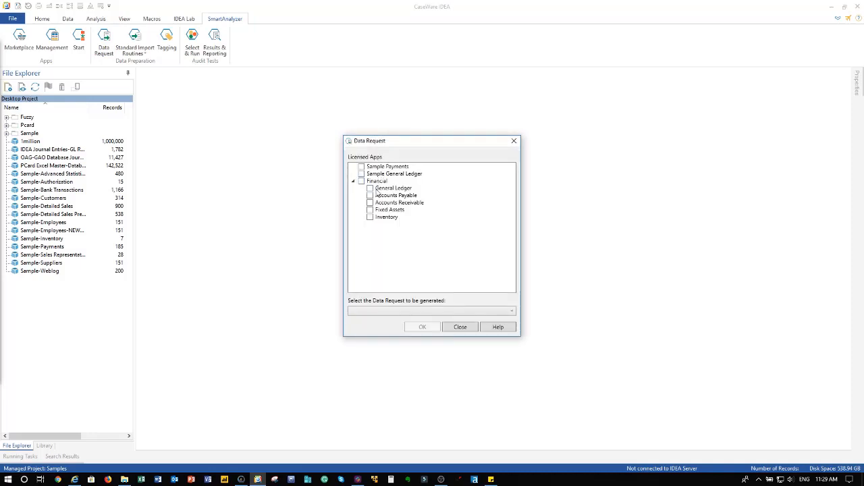
{"action": "left_click", "coordinate": [370, 189]}
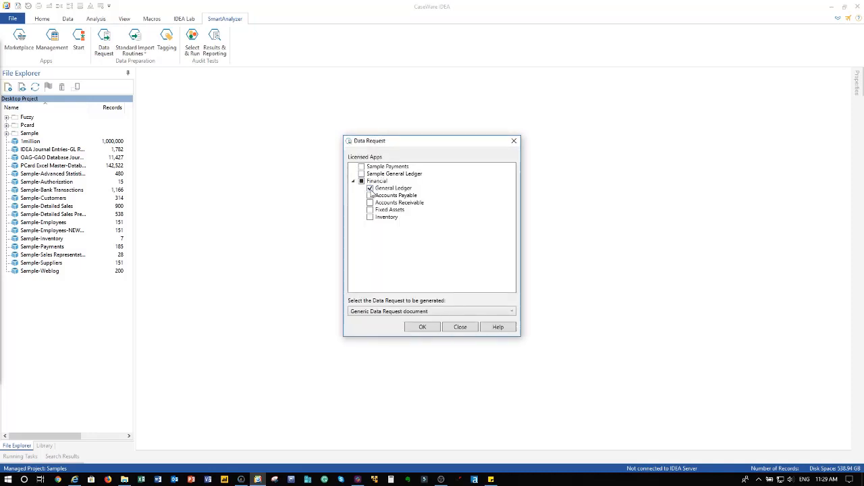
{"action": "left_click", "coordinate": [430, 311]}
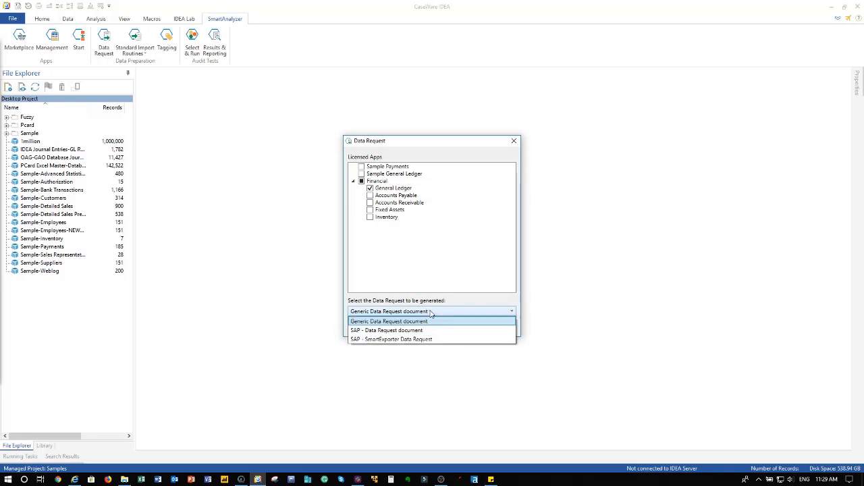
{"action": "left_click", "coordinate": [427, 339]}
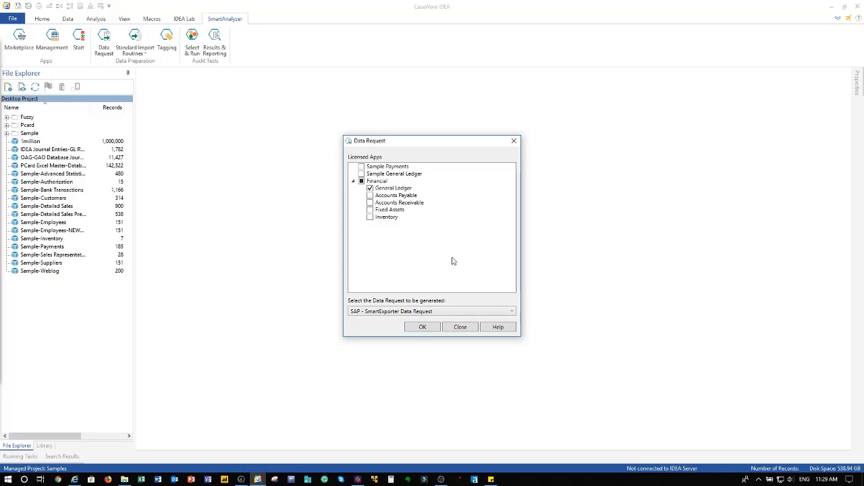
{"action": "left_click", "coordinate": [418, 327]}
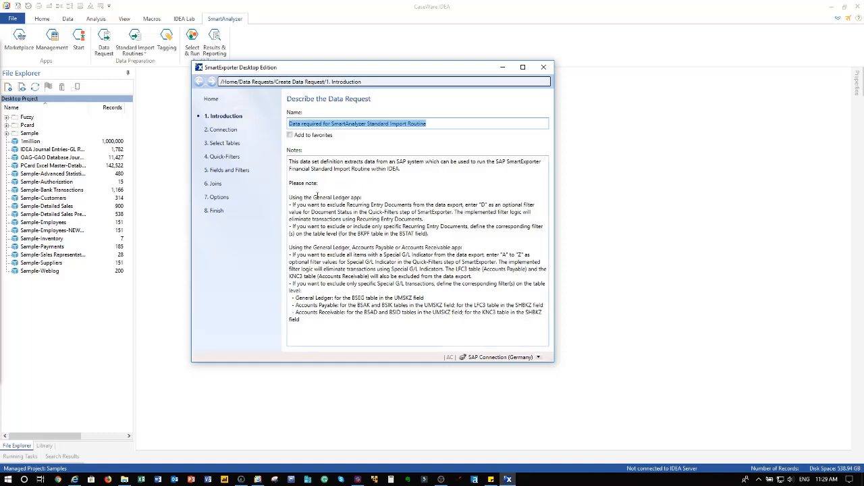
Step: Examine the generated request's table selection and full summary of tables, fields and filters, and close the request windows
{"action": "left_click", "coordinate": [222, 144]}
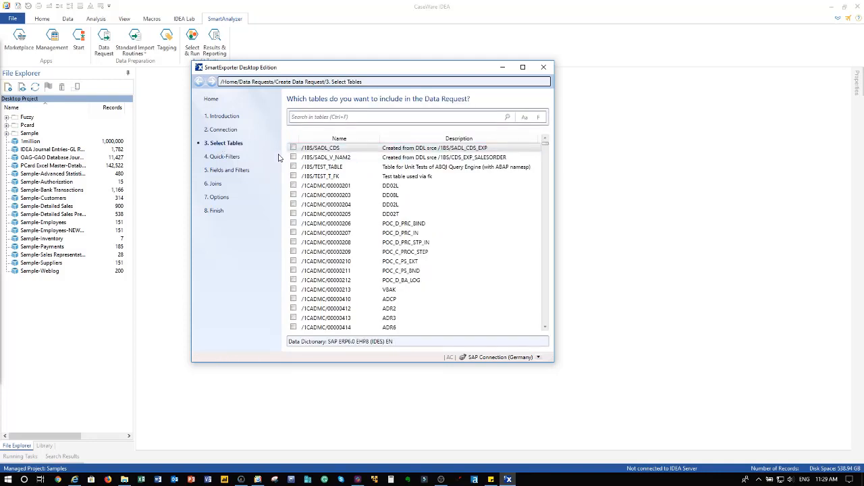
{"action": "scroll", "coordinate": [324, 179], "scroll_direction": "down", "scroll_amount": 7}
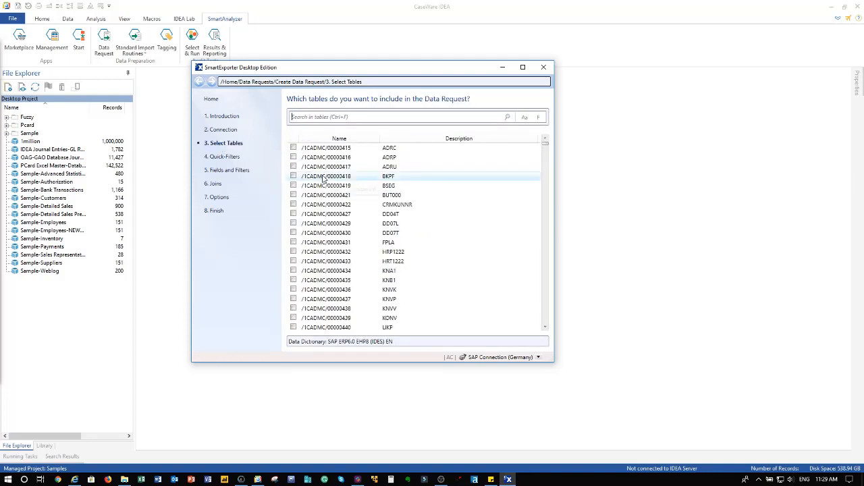
{"action": "left_click", "coordinate": [216, 210]}
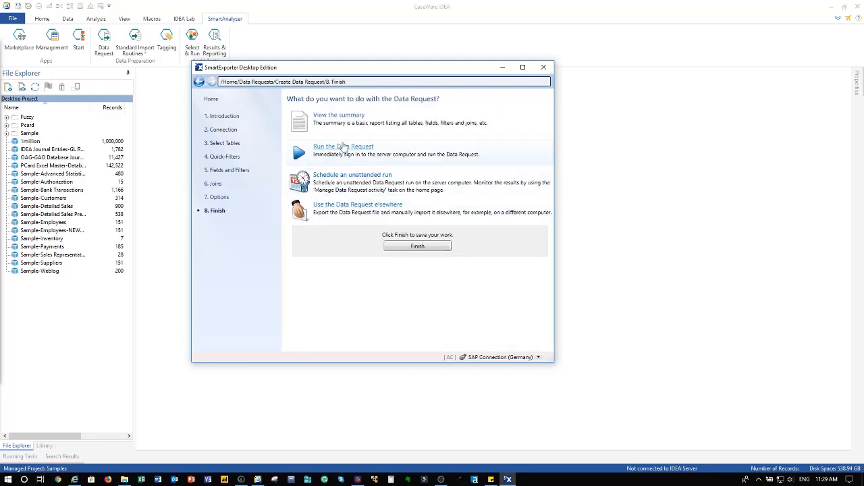
{"action": "left_click", "coordinate": [344, 116]}
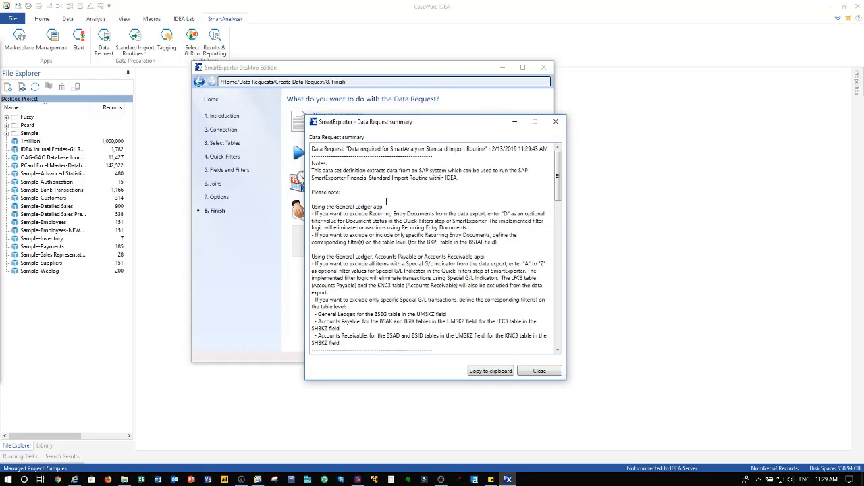
{"action": "scroll", "coordinate": [389, 206], "scroll_direction": "down", "scroll_amount": 8}
{"action": "scroll", "coordinate": [389, 205], "scroll_direction": "down", "scroll_amount": 11}
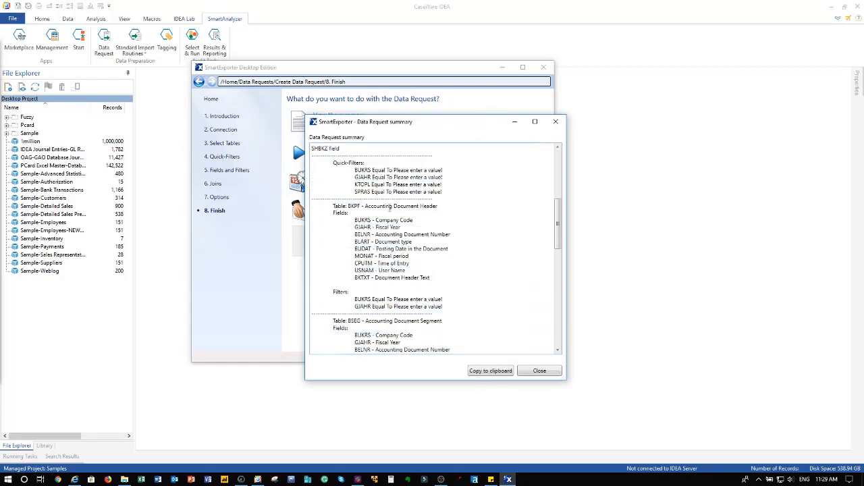
{"action": "scroll", "coordinate": [389, 208], "scroll_direction": "down", "scroll_amount": 10}
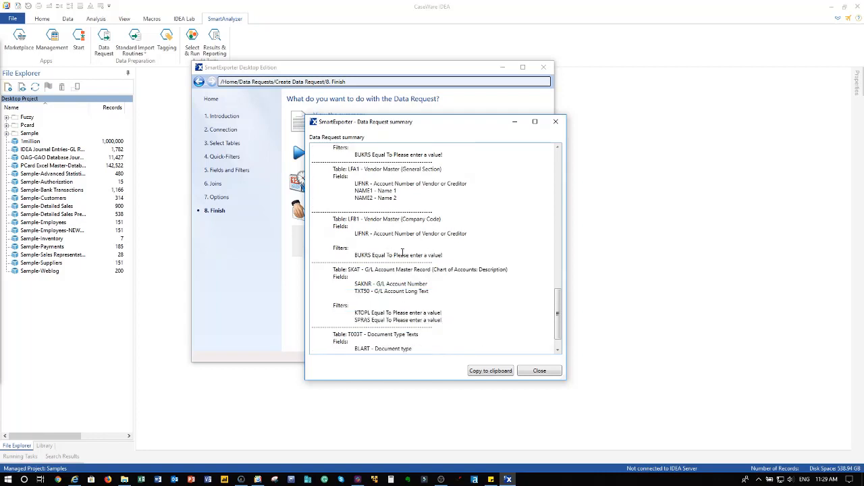
{"action": "scroll", "coordinate": [403, 253], "scroll_direction": "down", "scroll_amount": 2}
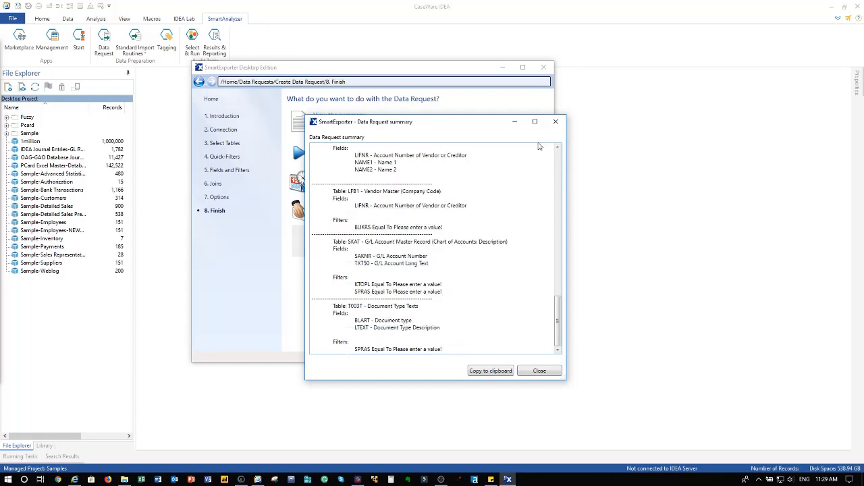
{"action": "left_click", "coordinate": [555, 122]}
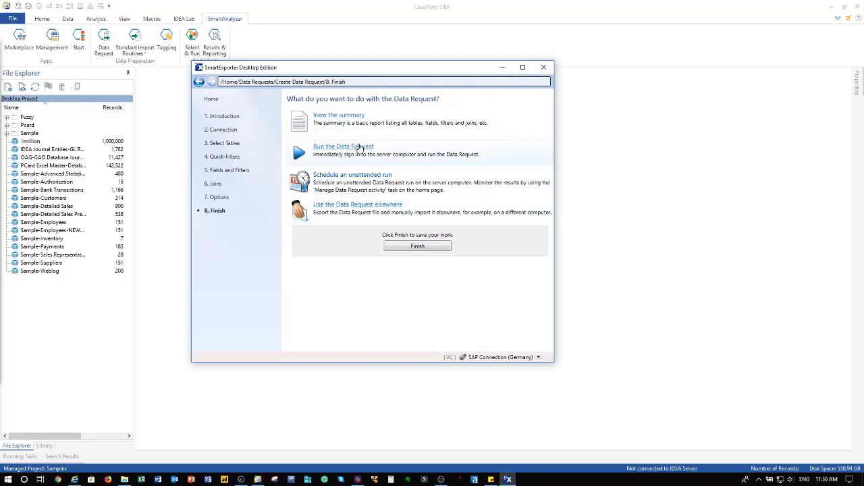
{"action": "left_click", "coordinate": [551, 70]}
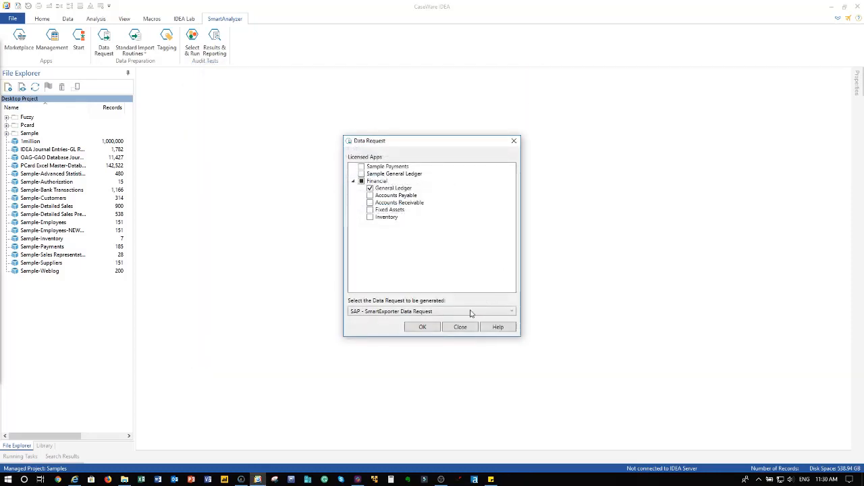
{"action": "left_click", "coordinate": [463, 327]}
Step: Start a standard import routine using SmartExporter Data Return as the data source
{"action": "left_click", "coordinate": [135, 51]}
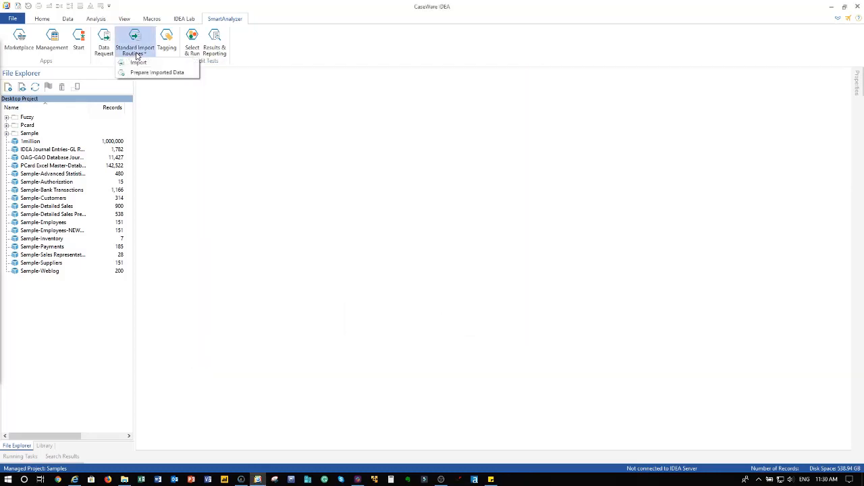
{"action": "left_click", "coordinate": [139, 63]}
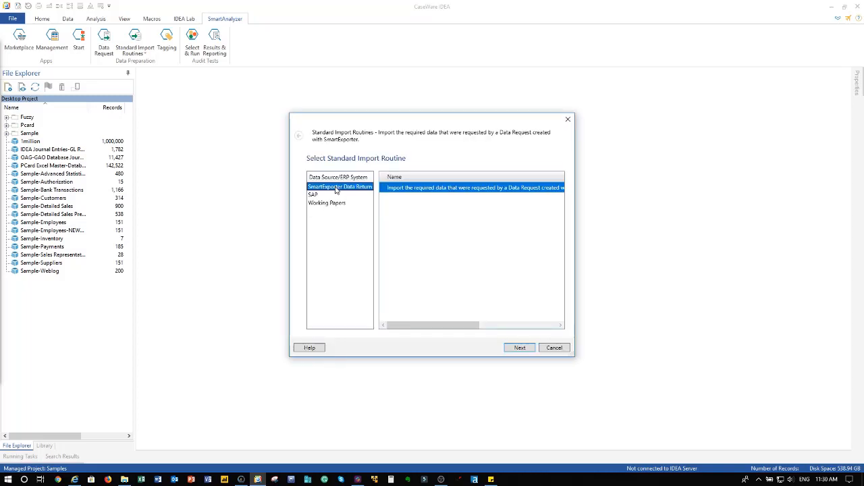
{"action": "left_click", "coordinate": [522, 347]}
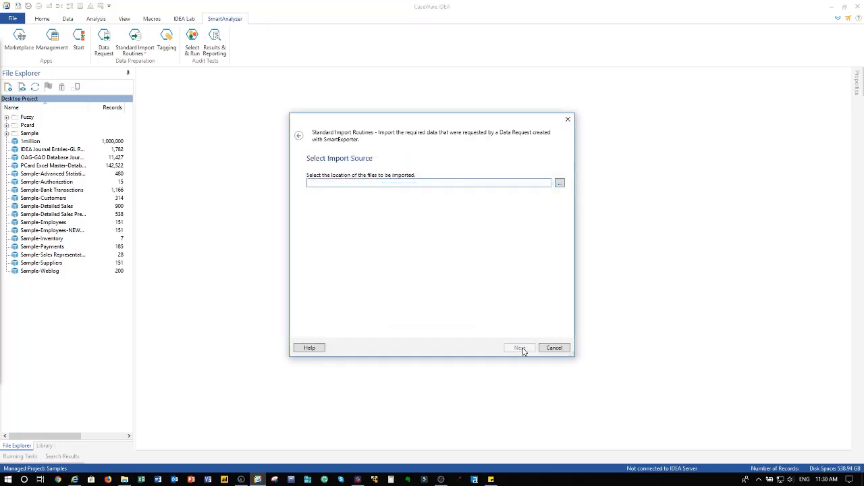
{"action": "type", "text": "Rohit's Demo 1"}
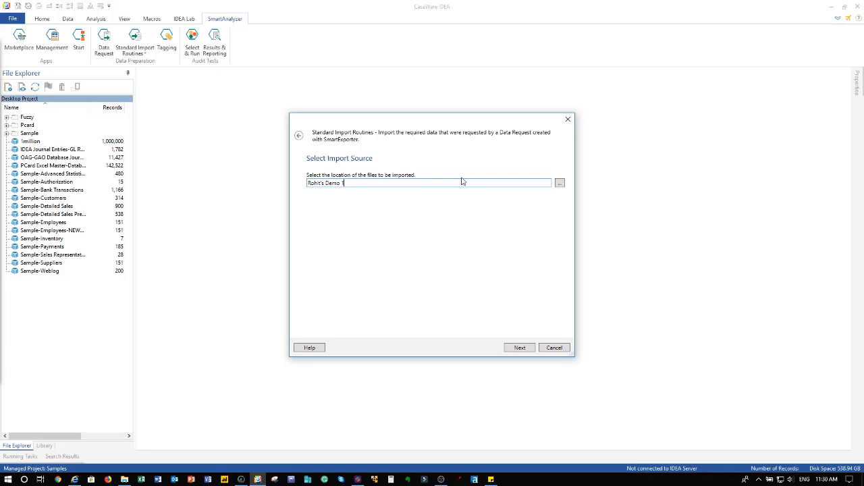
{"action": "left_click_drag", "start_coordinate": [463, 182], "coordinate": [302, 188]}
{"action": "type", "text": "x"}
{"action": "key", "text": "BackSpace"}
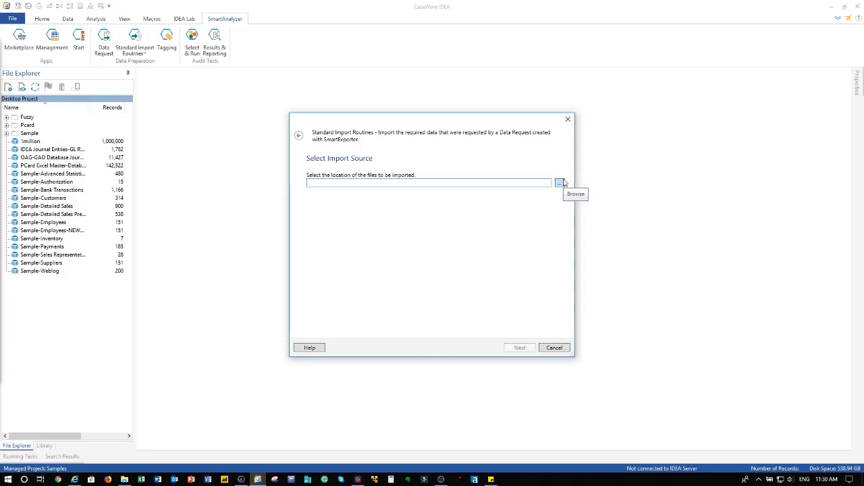
{"action": "left_click", "coordinate": [562, 183]}
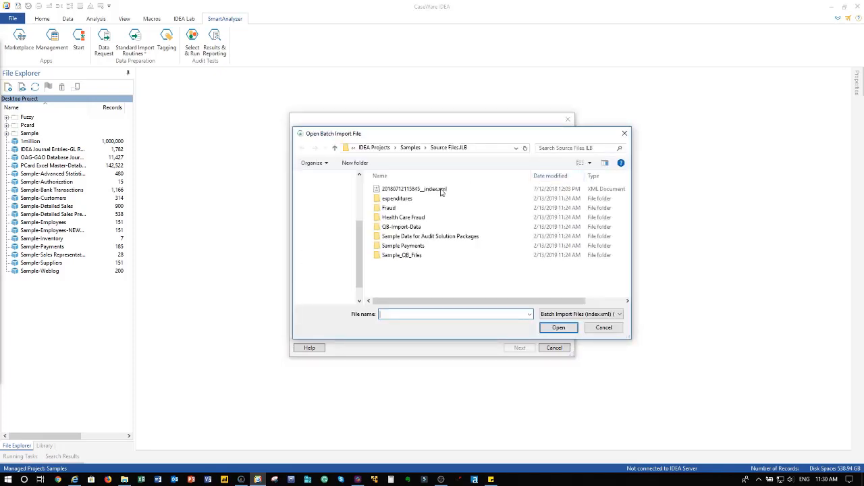
{"action": "left_click", "coordinate": [441, 190]}
{"action": "left_click", "coordinate": [558, 328]}
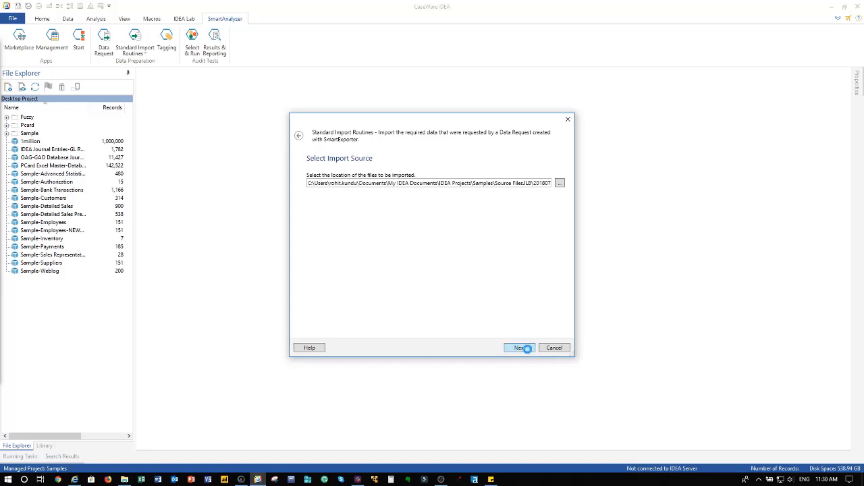
{"action": "left_click", "coordinate": [520, 348]}
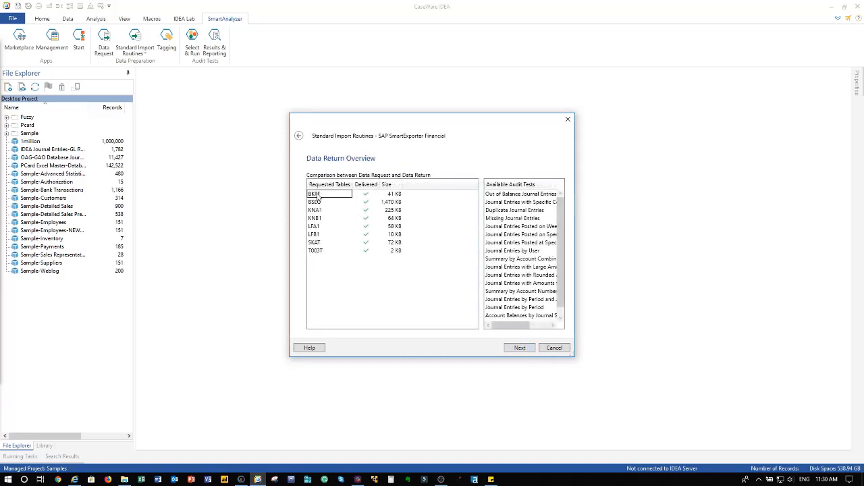
Step: Enlarge the Data Return Overview to review the requested tables and available audit tests, and continue to the file selection
{"action": "left_click_drag", "start_coordinate": [350, 185], "coordinate": [354, 185]}
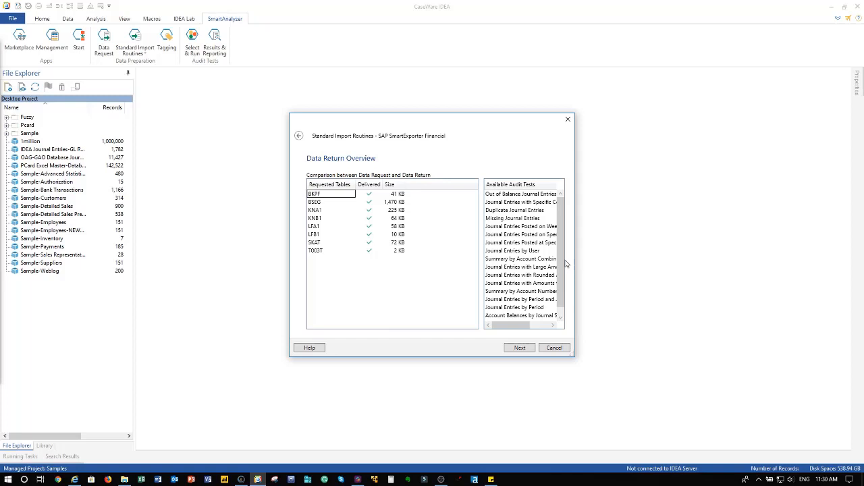
{"action": "left_click_drag", "start_coordinate": [574, 357], "coordinate": [659, 372]}
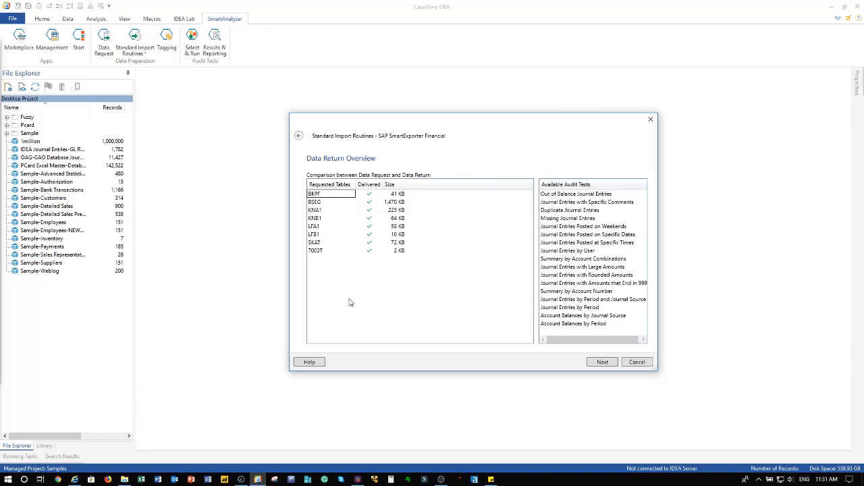
{"action": "left_click", "coordinate": [603, 362]}
{"action": "left_click", "coordinate": [600, 364]}
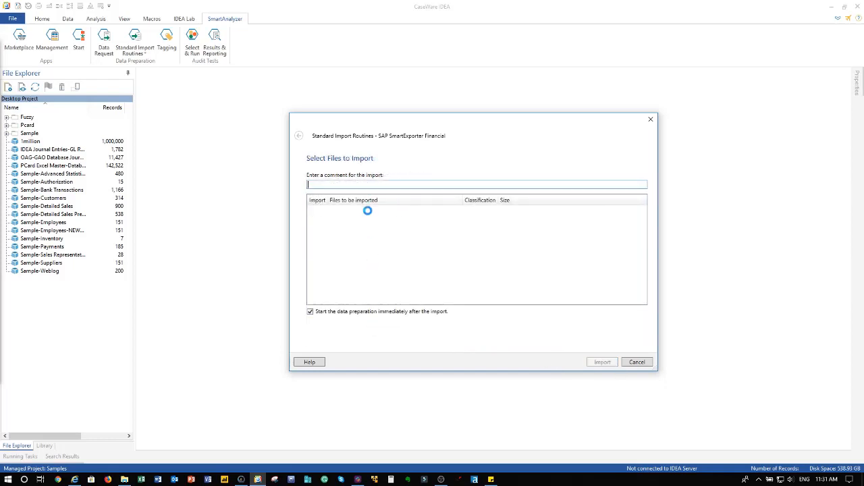
Step: Enter a demo comment and import the SAP files with the General Ledger data preparation routine
{"action": "type", "text": "Rohit Demo"}
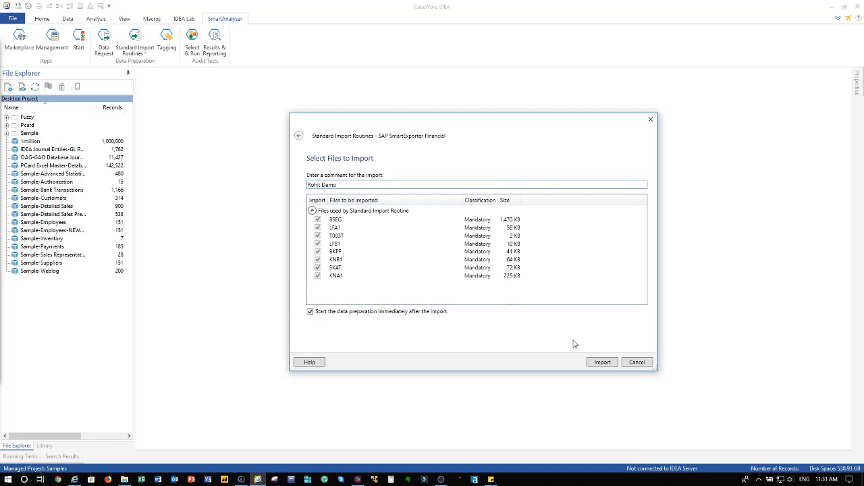
{"action": "left_click", "coordinate": [600, 362]}
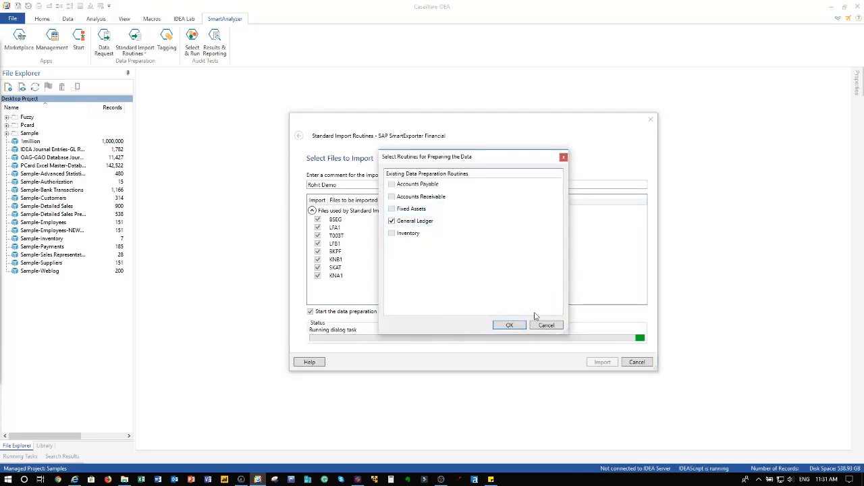
{"action": "left_click", "coordinate": [509, 325]}
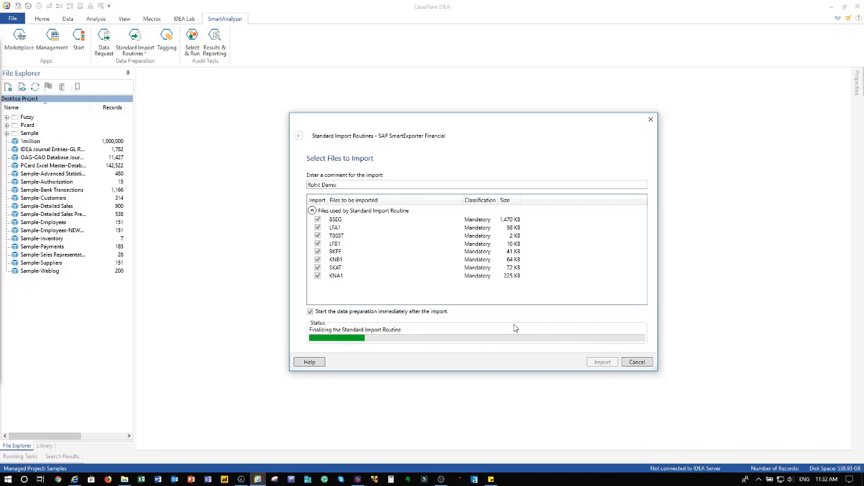
Step: Review the completed import's error protocol and output databases, and close the import routine
{"action": "key", "text": "alt+Tab"}
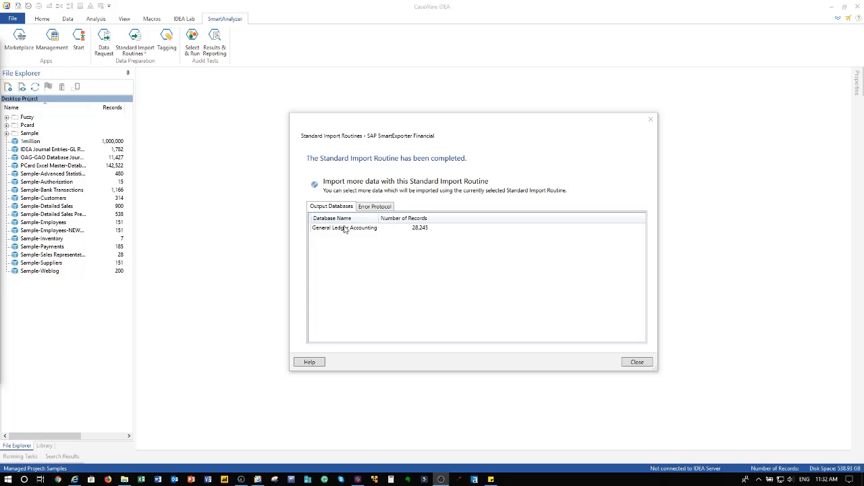
{"action": "left_click", "coordinate": [370, 208]}
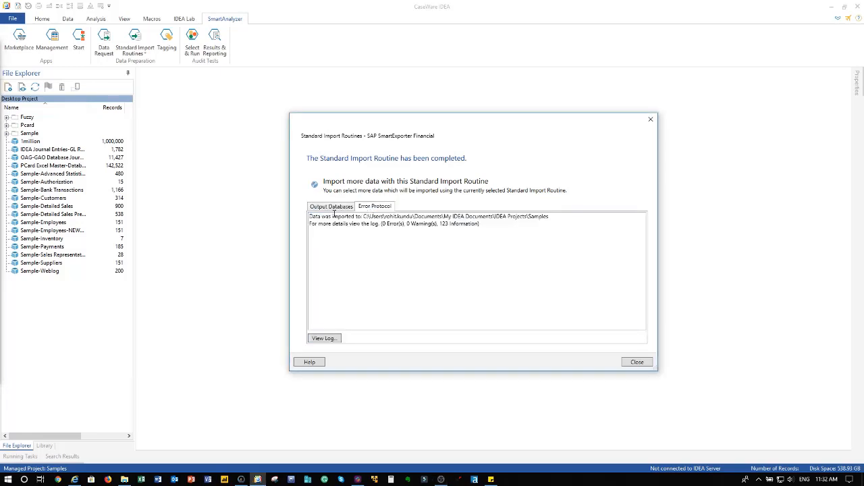
{"action": "left_click", "coordinate": [332, 207]}
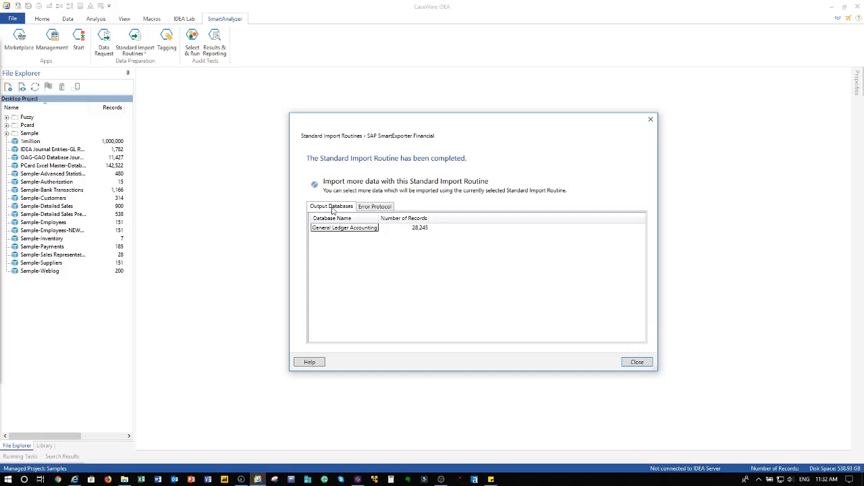
{"action": "left_click", "coordinate": [635, 363]}
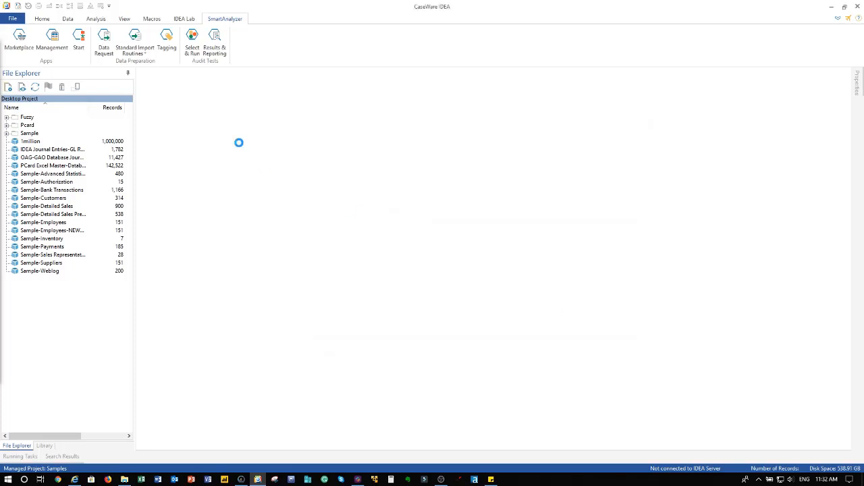
Step: Run the Financial General Ledger audit tests for duplicate entries, amounts ending in 999, weekend postings and rounded amounts
{"action": "left_click", "coordinate": [194, 53]}
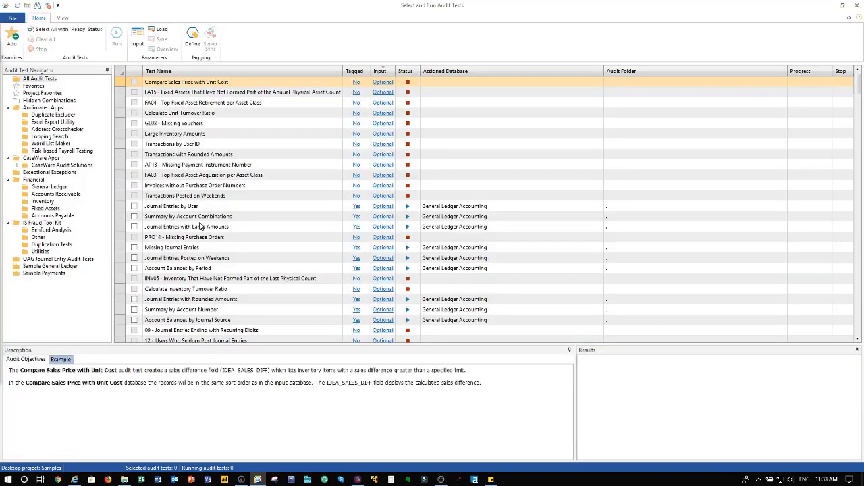
{"action": "left_click", "coordinate": [50, 187]}
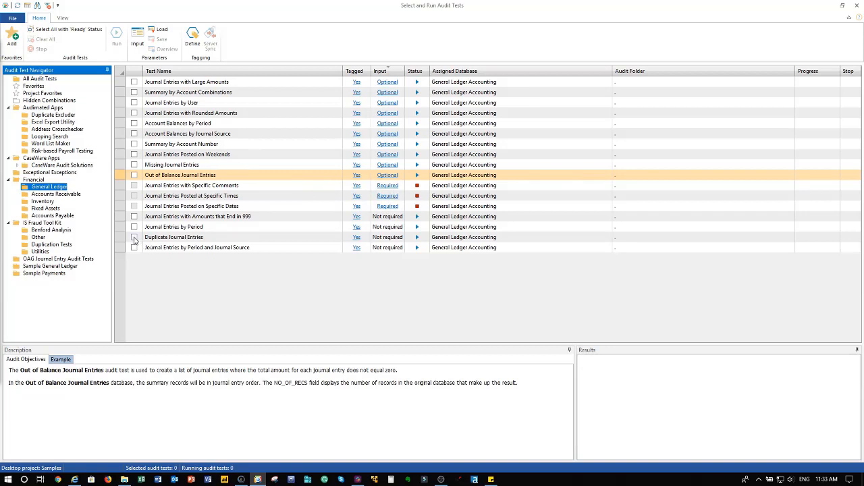
{"action": "left_click", "coordinate": [134, 237]}
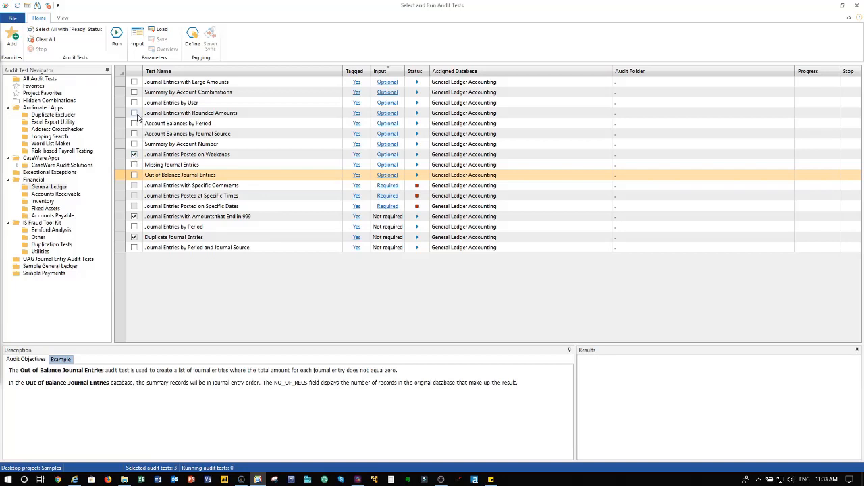
{"action": "left_click", "coordinate": [117, 41]}
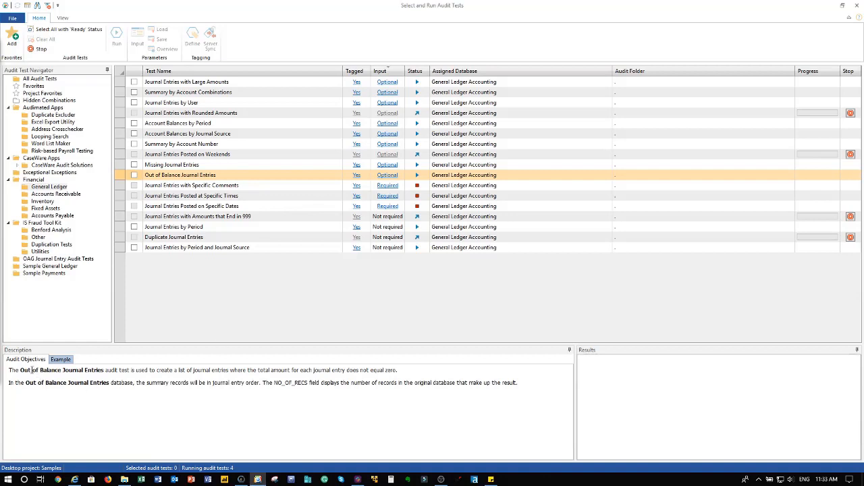
Step: Read the audit objectives and example for the Out of Balance Journal Entries test
{"action": "left_click_drag", "start_coordinate": [31, 370], "coordinate": [235, 378]}
{"action": "left_click_drag", "start_coordinate": [351, 382], "coordinate": [502, 382]}
{"action": "left_click", "coordinate": [58, 360]}
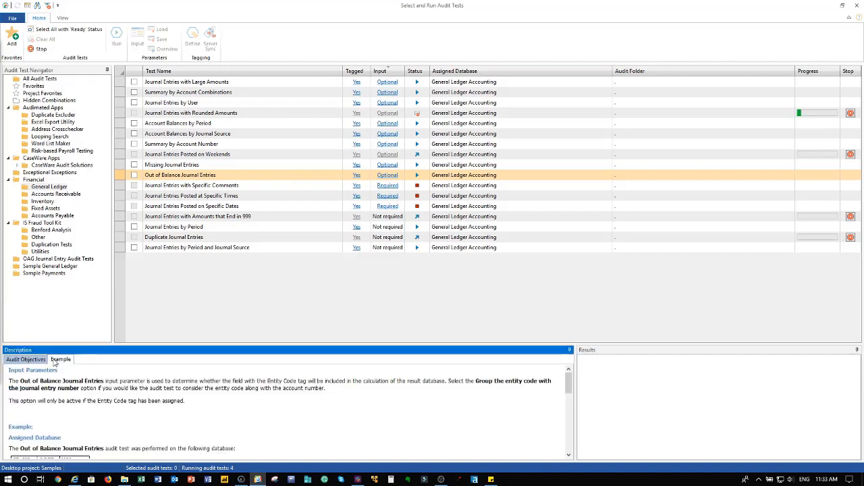
{"action": "scroll", "coordinate": [64, 390], "scroll_direction": "down", "scroll_amount": 5}
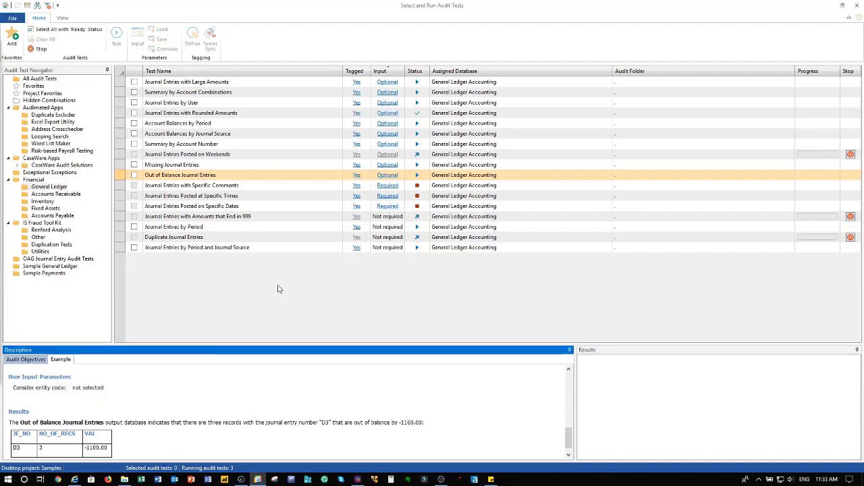
Step: Open the result records of the Journal Entries with Rounded Amounts test, examine the DMBTR amounts, and close them
{"action": "left_click", "coordinate": [237, 116]}
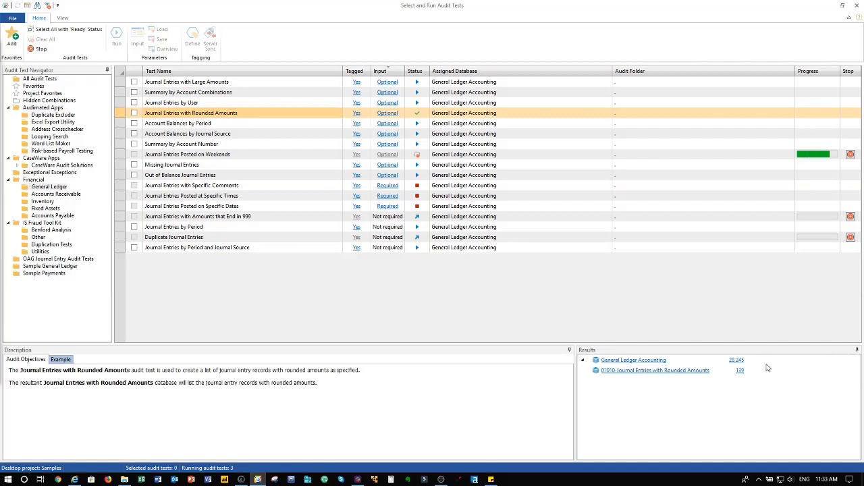
{"action": "left_click", "coordinate": [740, 370]}
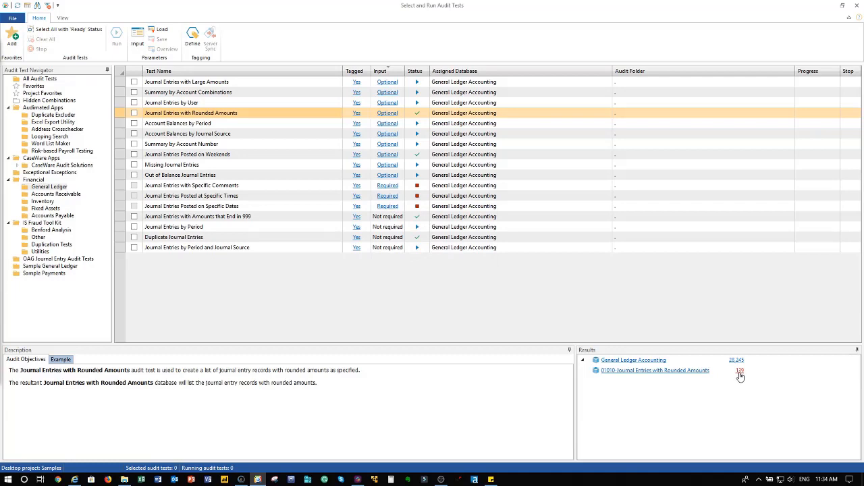
{"action": "left_click", "coordinate": [740, 371]}
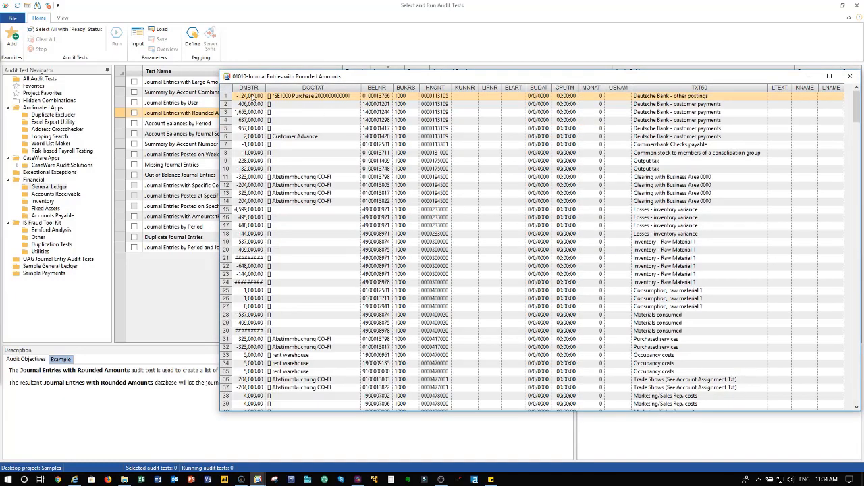
{"action": "left_click", "coordinate": [251, 88]}
{"action": "left_click_drag", "start_coordinate": [476, 79], "coordinate": [328, 79]}
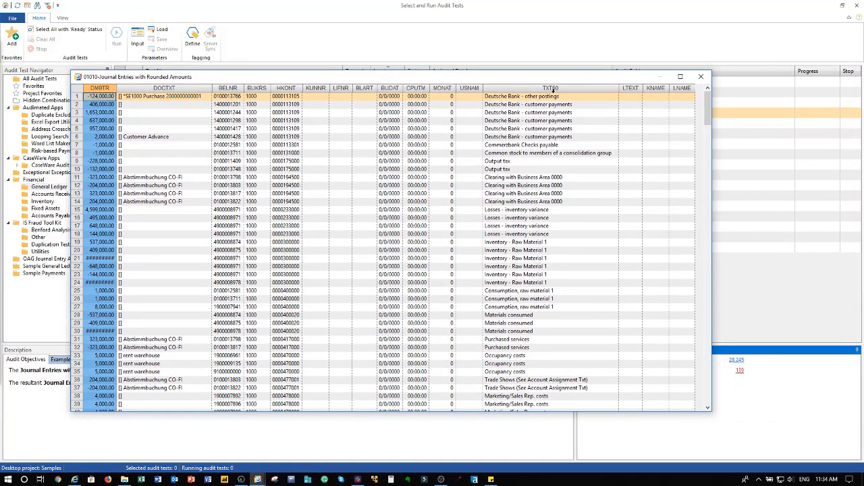
{"action": "left_click", "coordinate": [701, 76]}
Step: Open the result records of the Duplicate Journal Entries test, examine them, and close them
{"action": "left_click", "coordinate": [223, 237]}
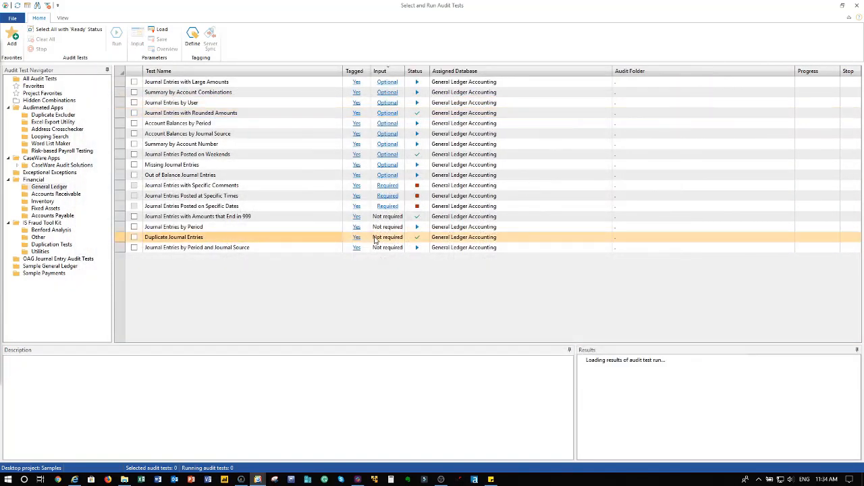
{"action": "left_click", "coordinate": [678, 370]}
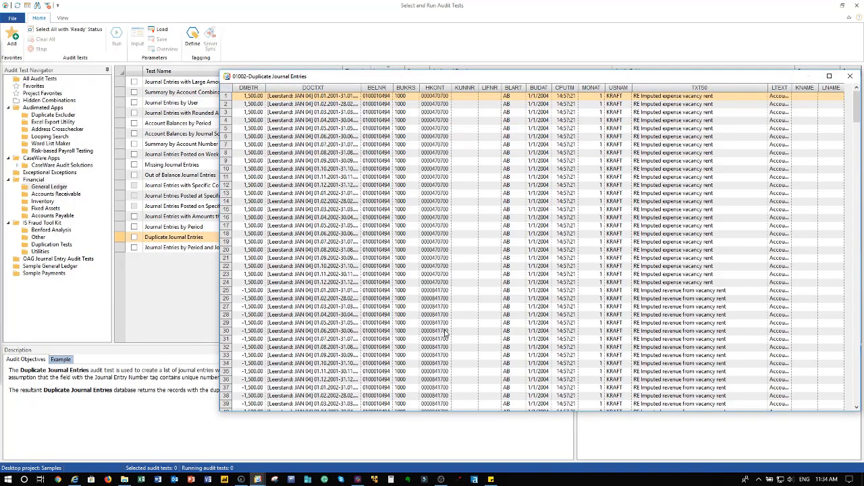
{"action": "left_click_drag", "start_coordinate": [509, 78], "coordinate": [419, 83]}
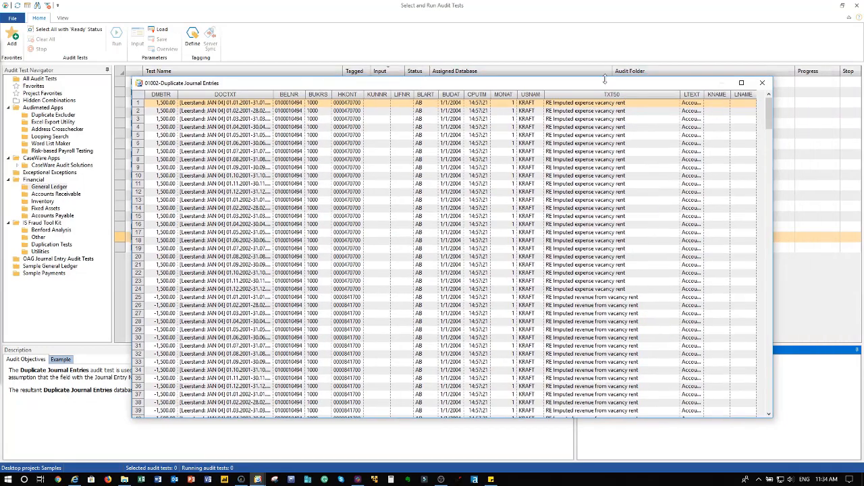
{"action": "left_click", "coordinate": [760, 79]}
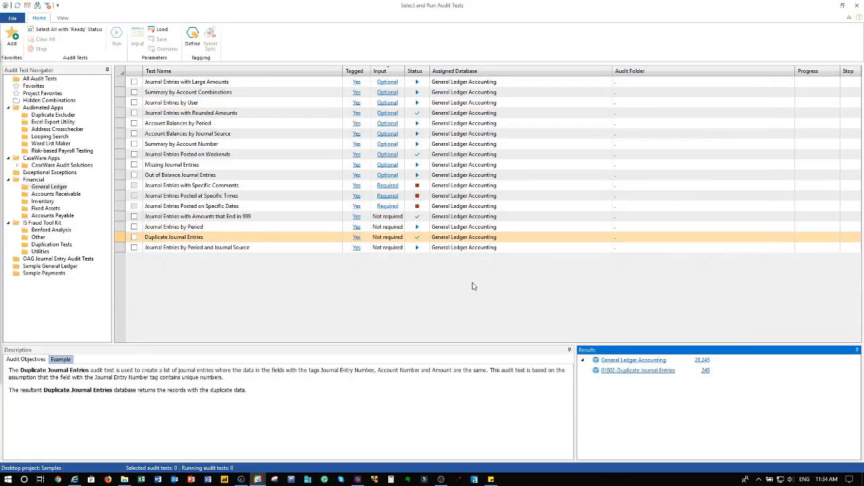
Step: Close the Select and Run Audit Tests window and open Results and Reporting for the General Ledger tests
{"action": "left_click", "coordinate": [857, 6]}
{"action": "left_click", "coordinate": [213, 52]}
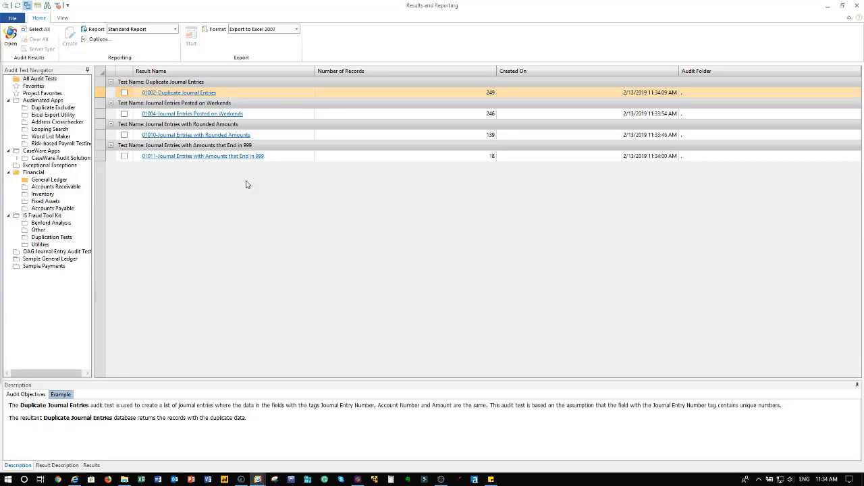
{"action": "left_click", "coordinate": [125, 479]}
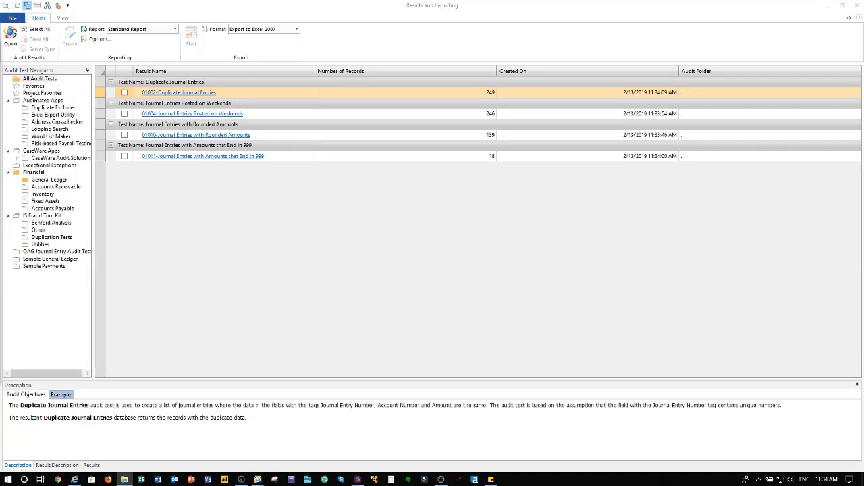
{"action": "left_click_drag", "start_coordinate": [0, 192], "coordinate": [0, 400]}
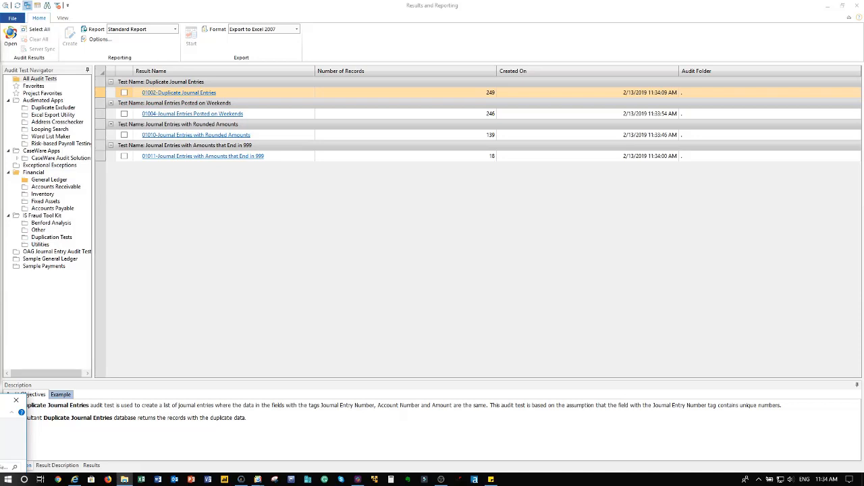
Step: Create a Standard Report covering all four journal entry test results, with ABC Company as the client name
{"action": "left_click", "coordinate": [125, 93]}
{"action": "left_click", "coordinate": [124, 114]}
{"action": "left_click", "coordinate": [124, 134]}
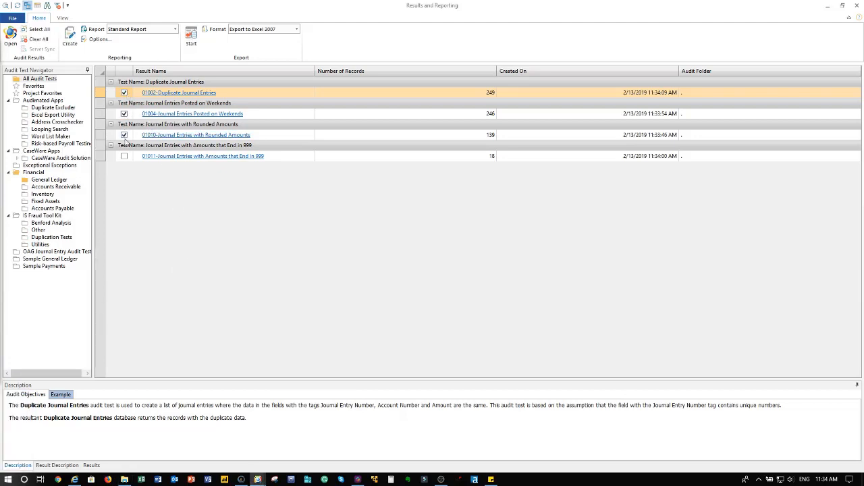
{"action": "left_click", "coordinate": [124, 156]}
{"action": "left_click", "coordinate": [70, 41]}
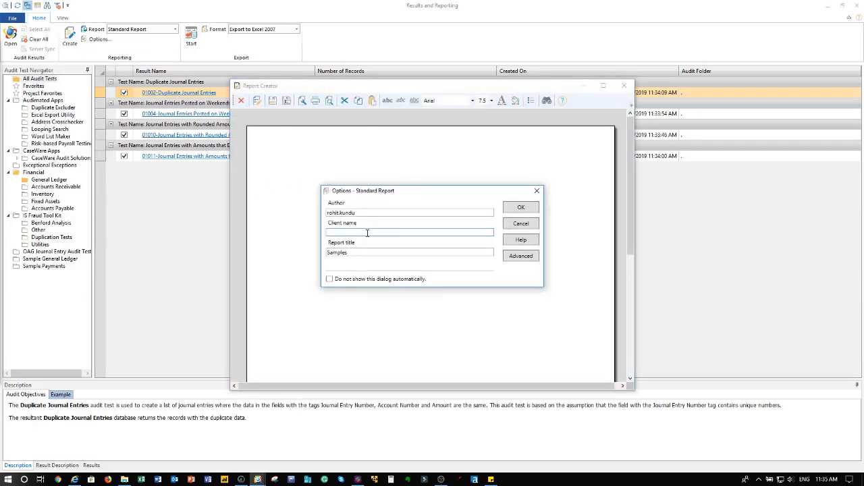
{"action": "type", "text": "AR"}
{"action": "type", "text": "C Company"}
{"action": "left_click", "coordinate": [512, 206]}
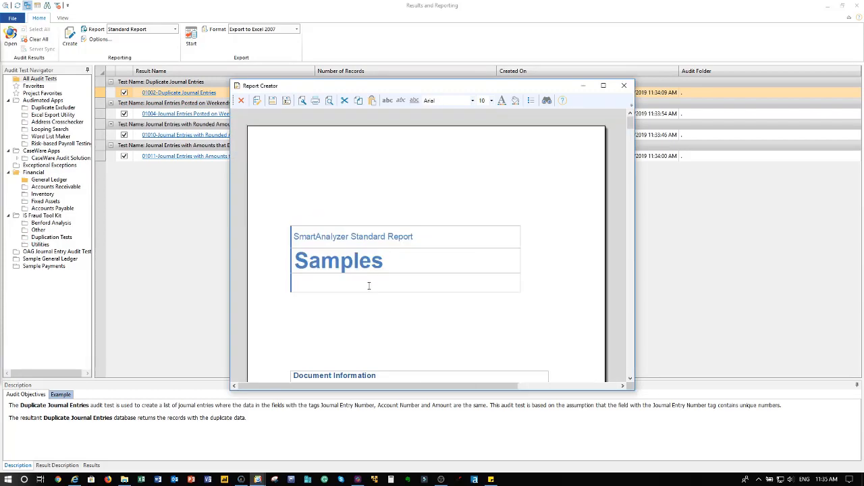
Step: Examine the report's Rounded Amounts and Posted on Weekends sections with their parameters and records, and close the report
{"action": "scroll", "coordinate": [369, 285], "scroll_direction": "down", "scroll_amount": 10}
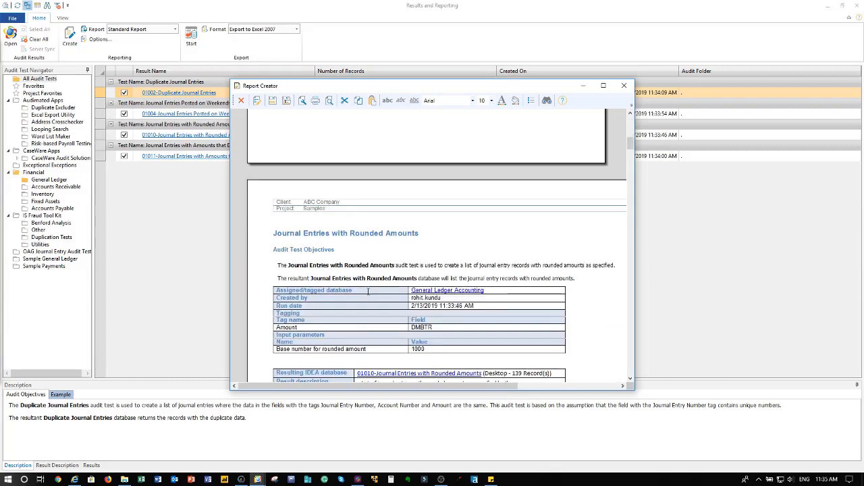
{"action": "scroll", "coordinate": [368, 291], "scroll_direction": "down", "scroll_amount": 2}
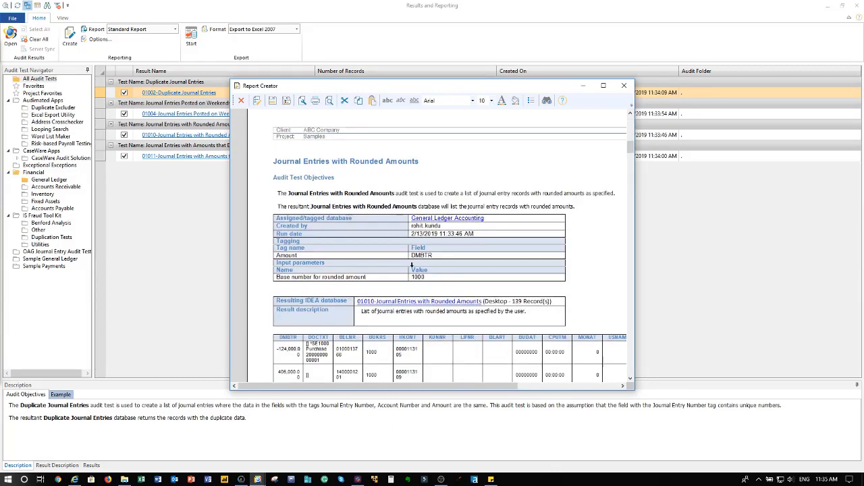
{"action": "scroll", "coordinate": [410, 270], "scroll_direction": "down", "scroll_amount": 10}
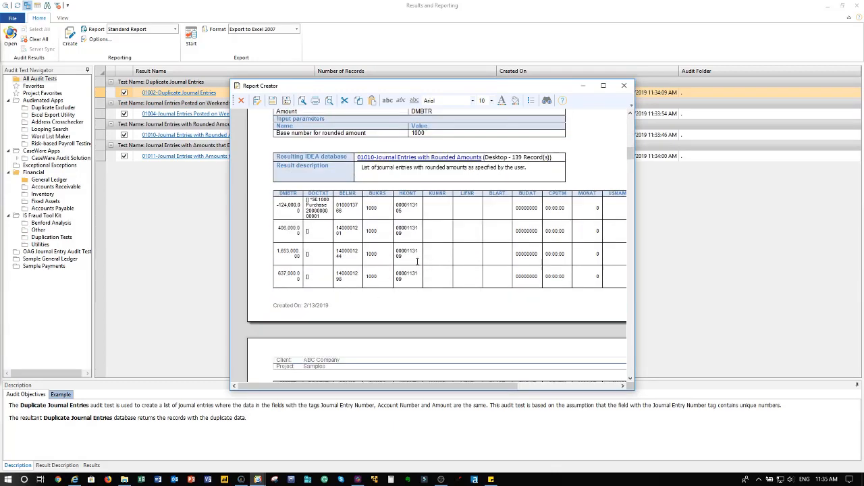
{"action": "scroll", "coordinate": [415, 265], "scroll_direction": "down", "scroll_amount": 15}
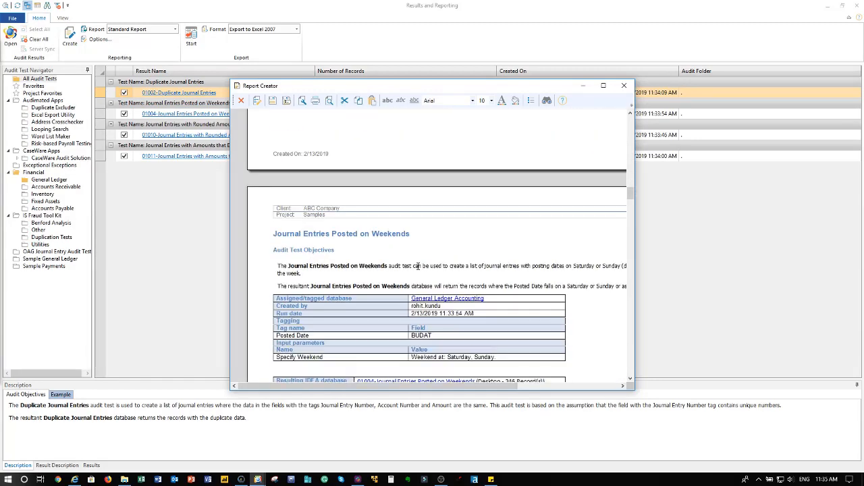
{"action": "scroll", "coordinate": [417, 271], "scroll_direction": "down", "scroll_amount": 15}
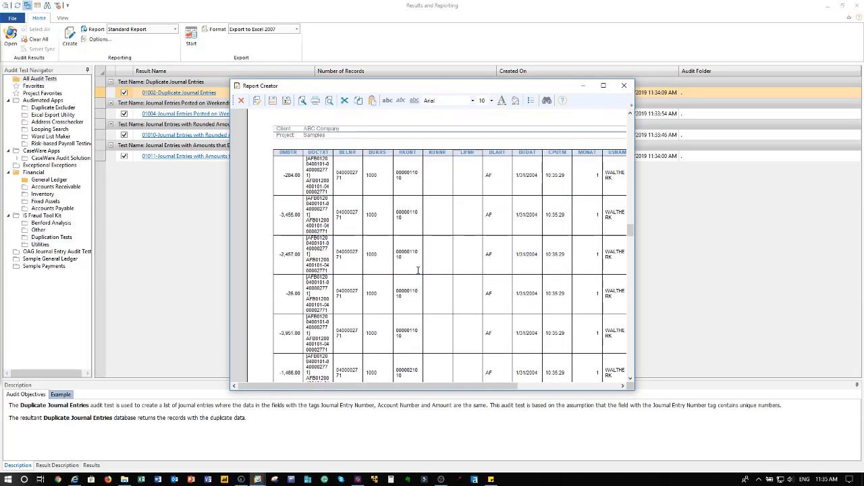
{"action": "left_click", "coordinate": [624, 85]}
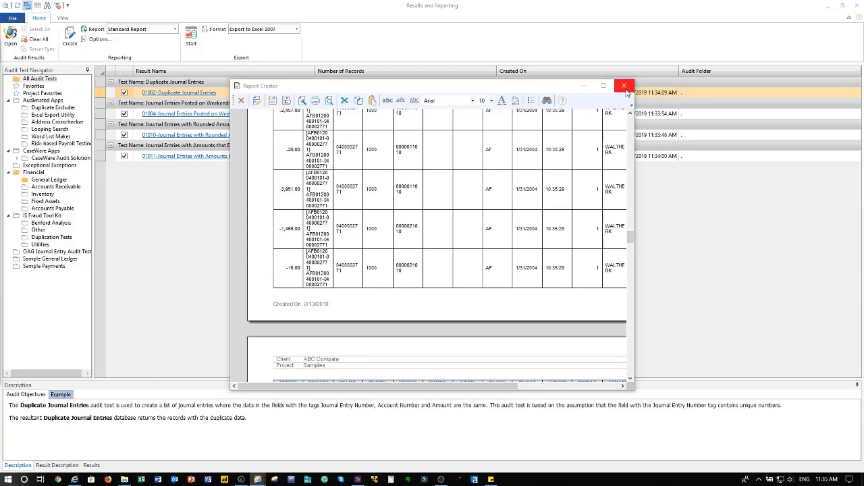
{"action": "left_click", "coordinate": [467, 273]}
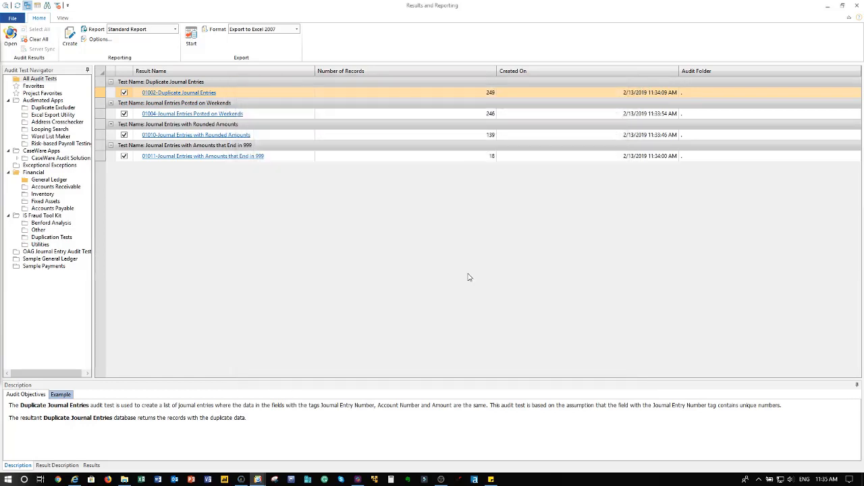